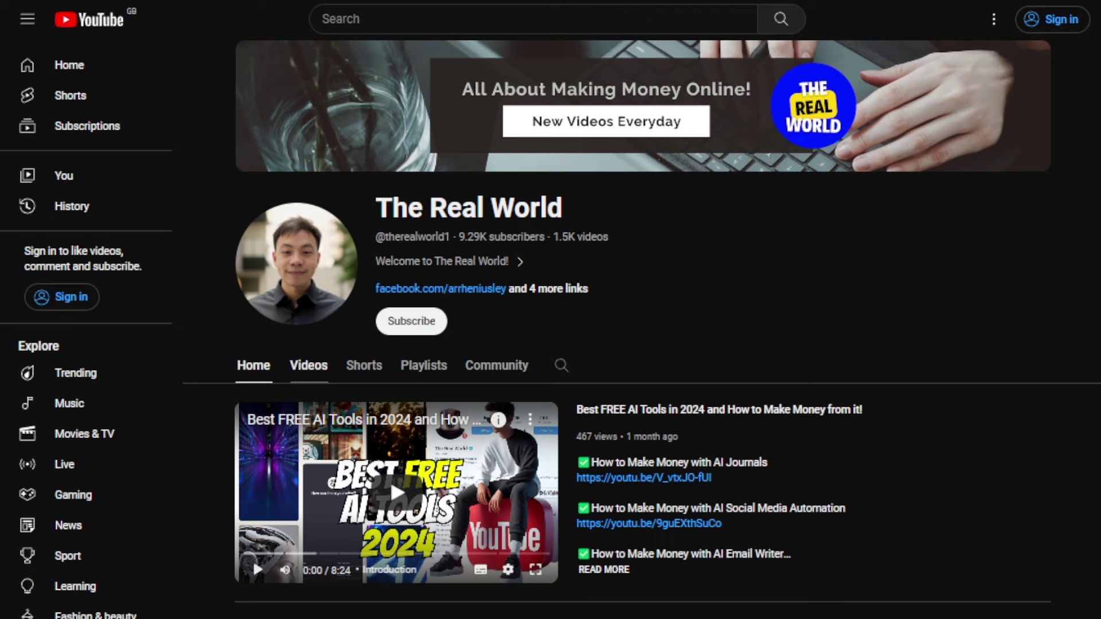
Show the channel's Videos tab and scroll through its grid of uploads.
{"action": "left_click", "coordinate": [309, 369]}
{"action": "scroll", "coordinate": [223, 372], "scroll_direction": "down", "scroll_amount": 5}
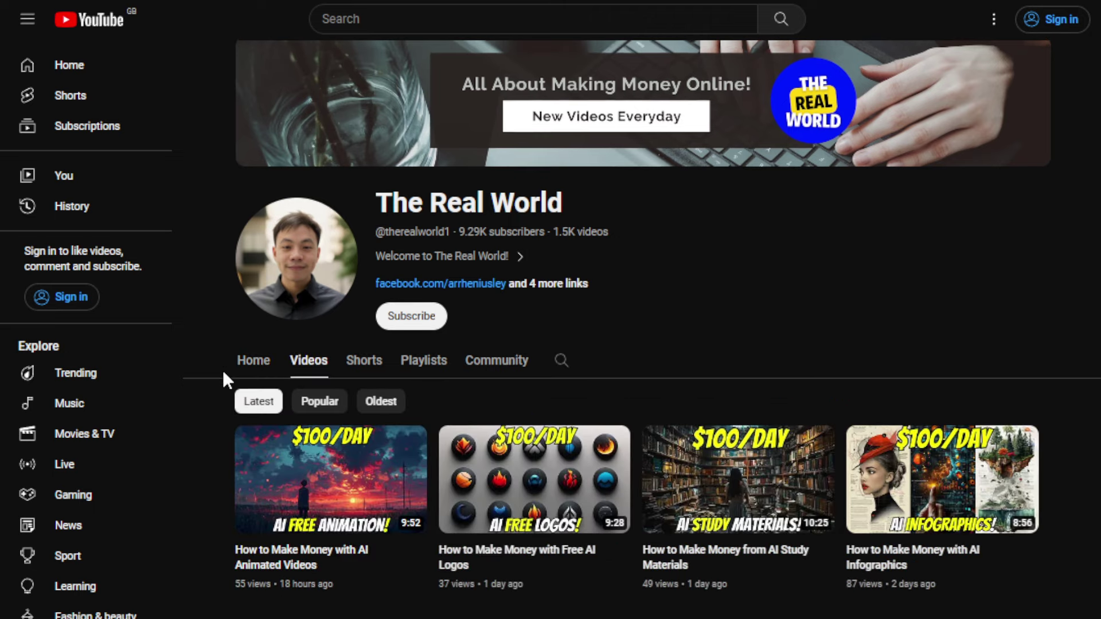
{"action": "scroll", "coordinate": [222, 370], "scroll_direction": "down", "scroll_amount": 3}
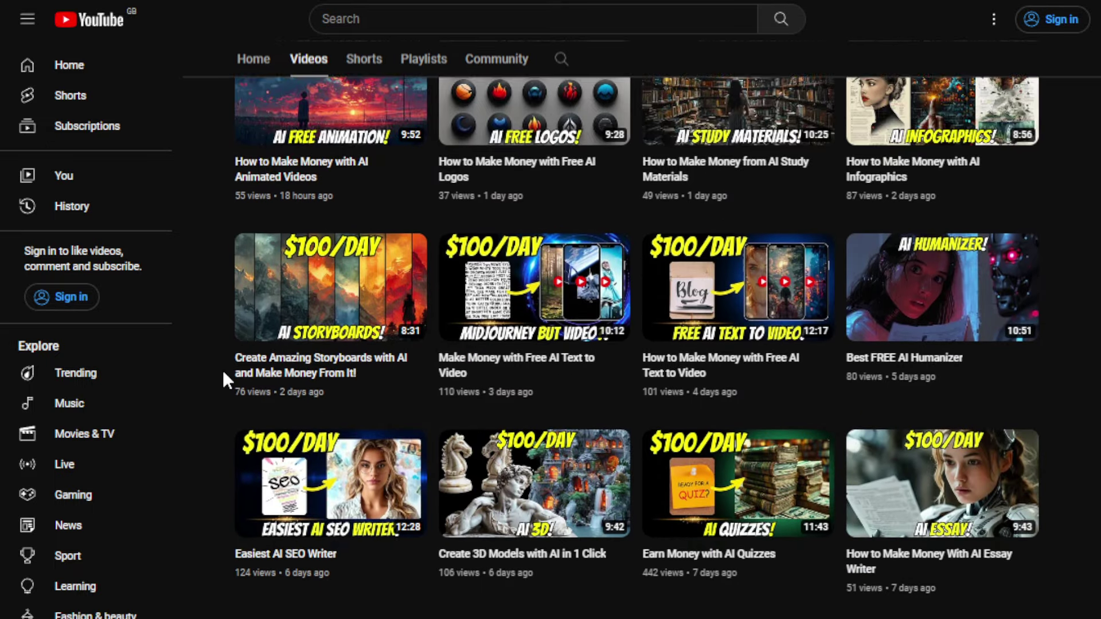
{"action": "scroll", "coordinate": [222, 372], "scroll_direction": "down", "scroll_amount": 3}
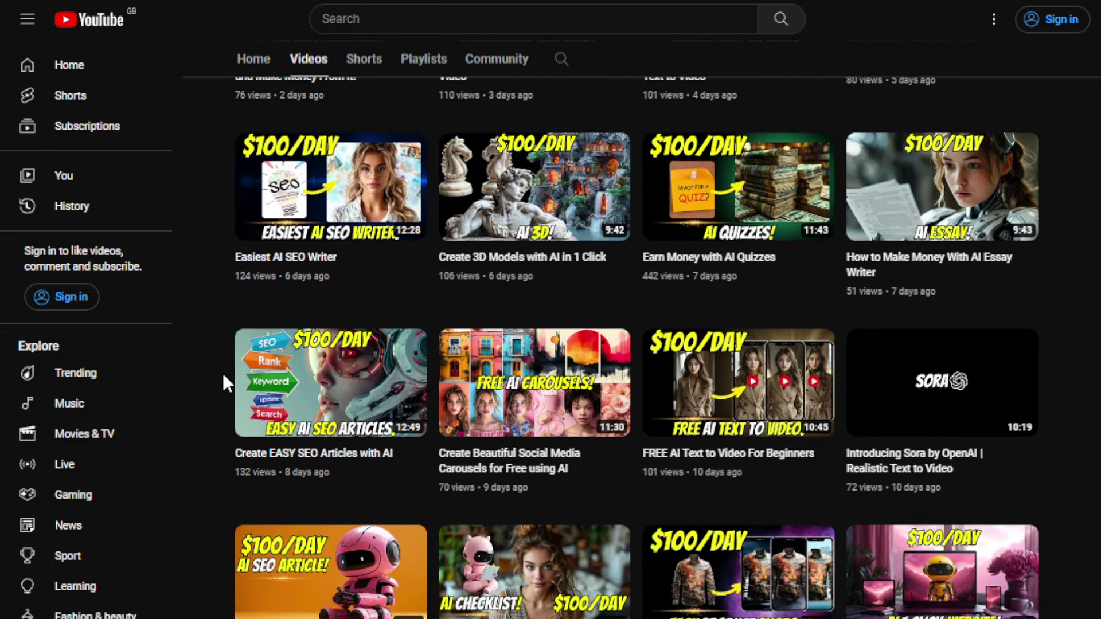
{"action": "scroll", "coordinate": [223, 373], "scroll_direction": "down", "scroll_amount": 5}
{"action": "scroll", "coordinate": [223, 381], "scroll_direction": "down", "scroll_amount": 20}
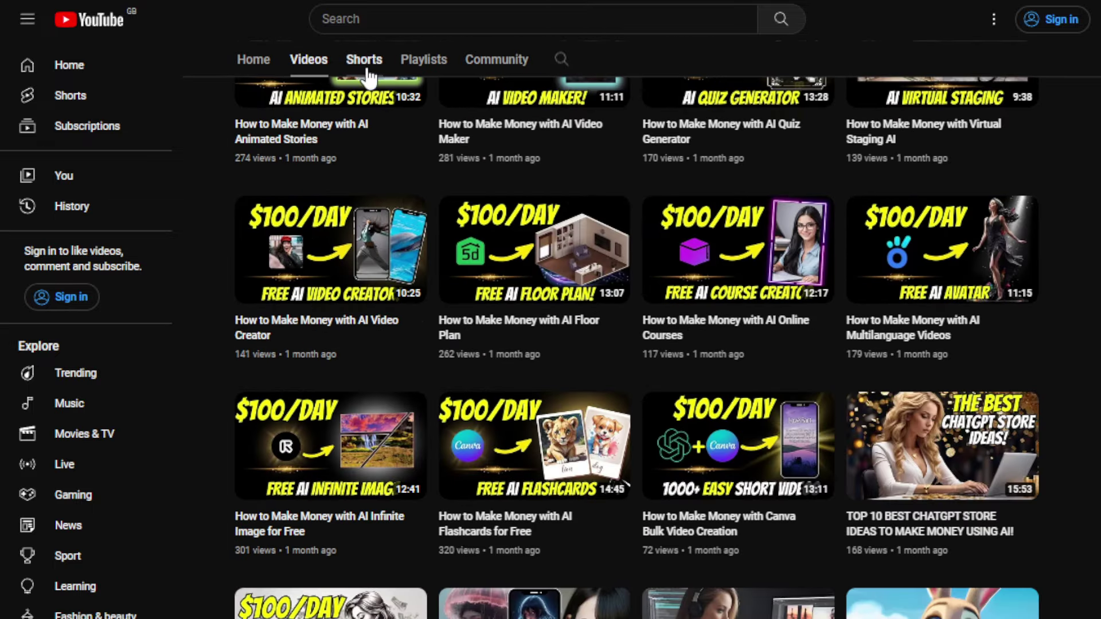
Switch to the channel's Shorts tab and scroll through the AI money-making shorts.
{"action": "left_click", "coordinate": [363, 59]}
{"action": "scroll", "coordinate": [225, 315], "scroll_direction": "down", "scroll_amount": 3}
{"action": "scroll", "coordinate": [224, 315], "scroll_direction": "down", "scroll_amount": 5}
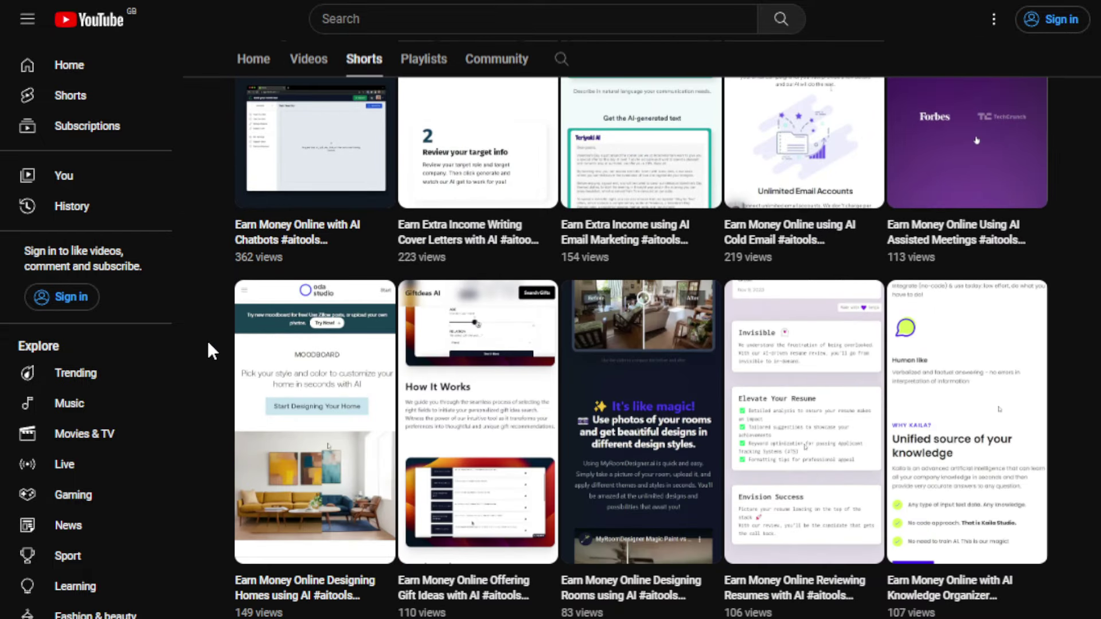
{"action": "scroll", "coordinate": [208, 344], "scroll_direction": "down", "scroll_amount": 3}
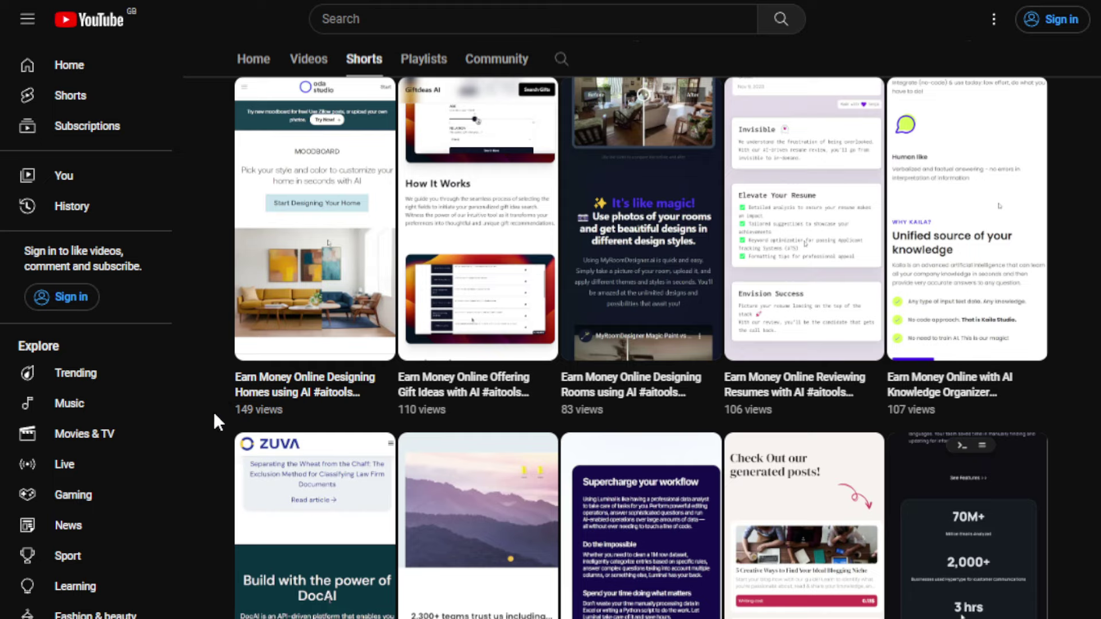
{"action": "scroll", "coordinate": [211, 414], "scroll_direction": "down", "scroll_amount": 10}
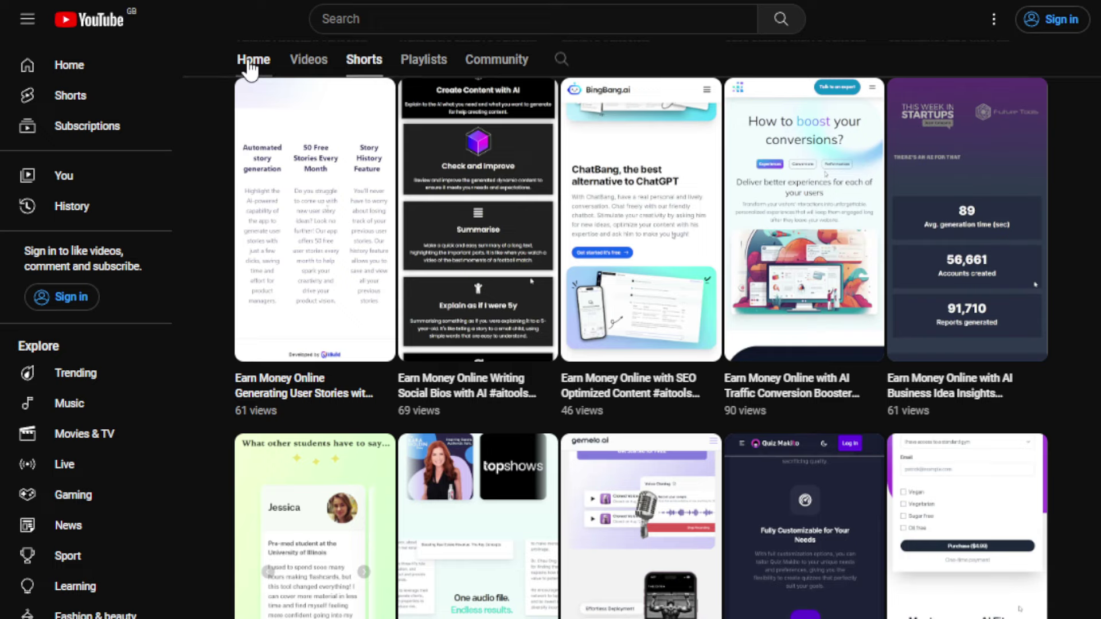
Scroll the AnimStats homepage past the hero, 8000+ card and templates to Choose Your Background.
{"action": "left_click", "coordinate": [250, 63]}
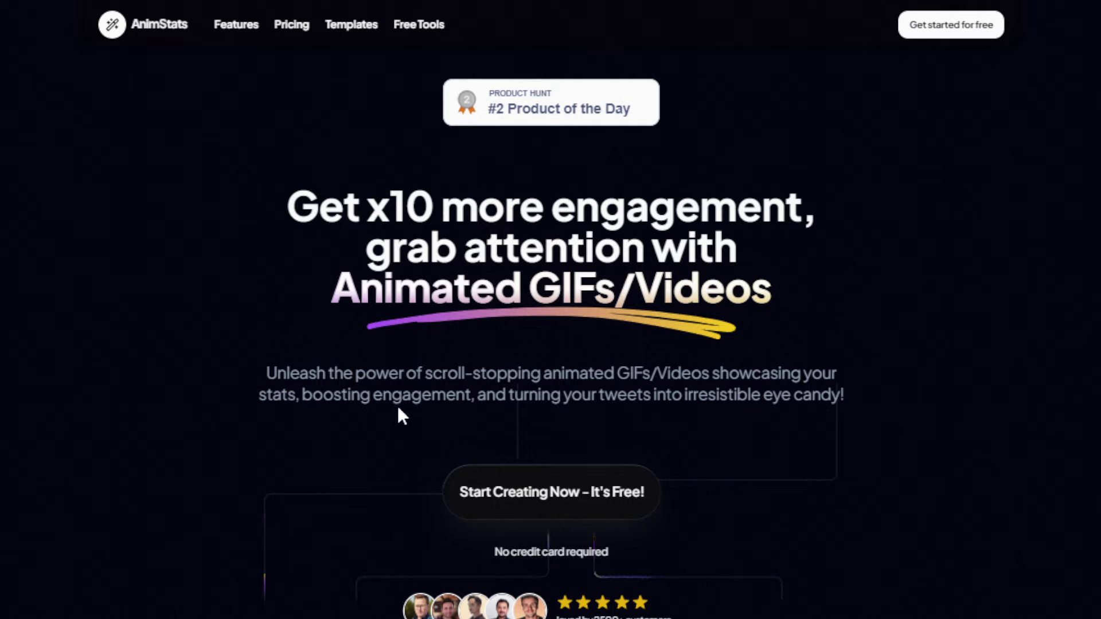
{"action": "scroll", "coordinate": [243, 375], "scroll_direction": "down", "scroll_amount": 4}
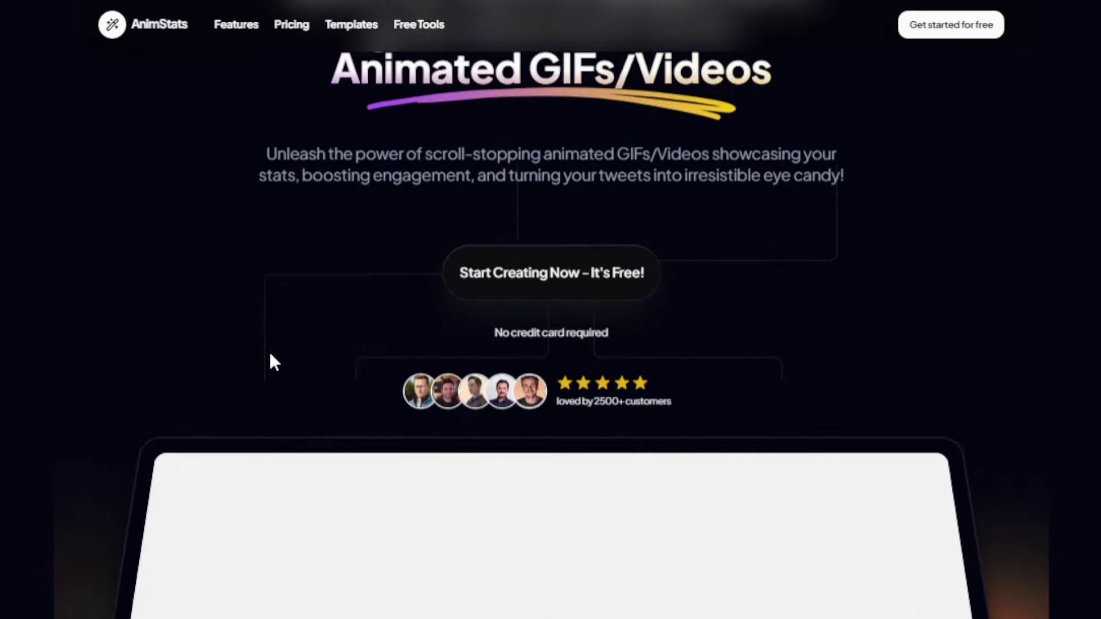
{"action": "scroll", "coordinate": [232, 301], "scroll_direction": "down", "scroll_amount": 6}
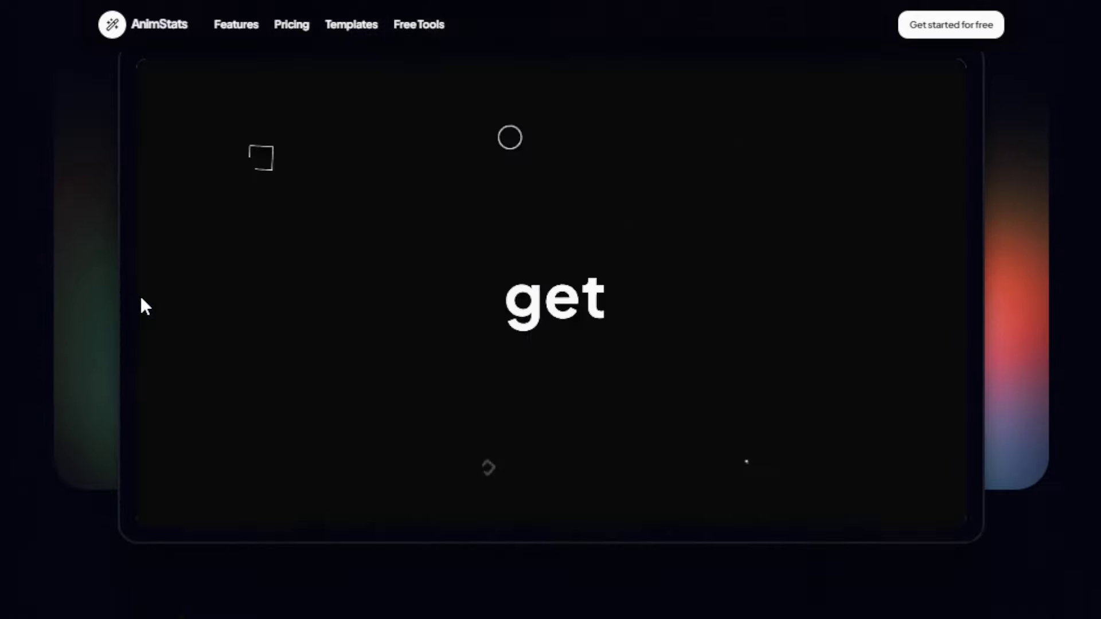
{"action": "scroll", "coordinate": [94, 327], "scroll_direction": "down", "scroll_amount": 5}
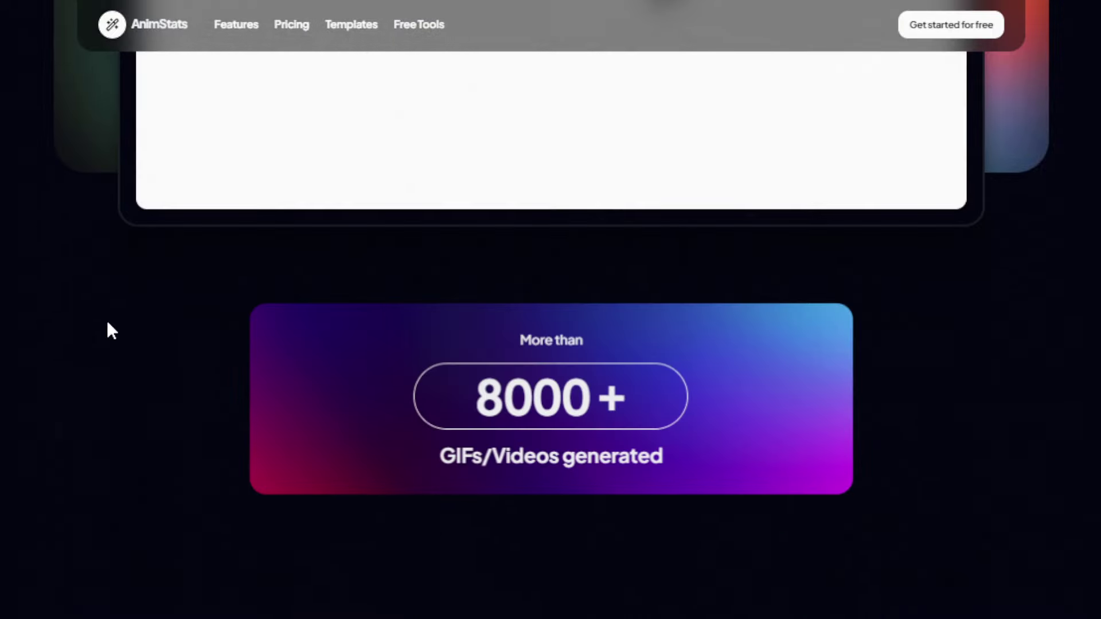
{"action": "scroll", "coordinate": [149, 330], "scroll_direction": "down", "scroll_amount": 2}
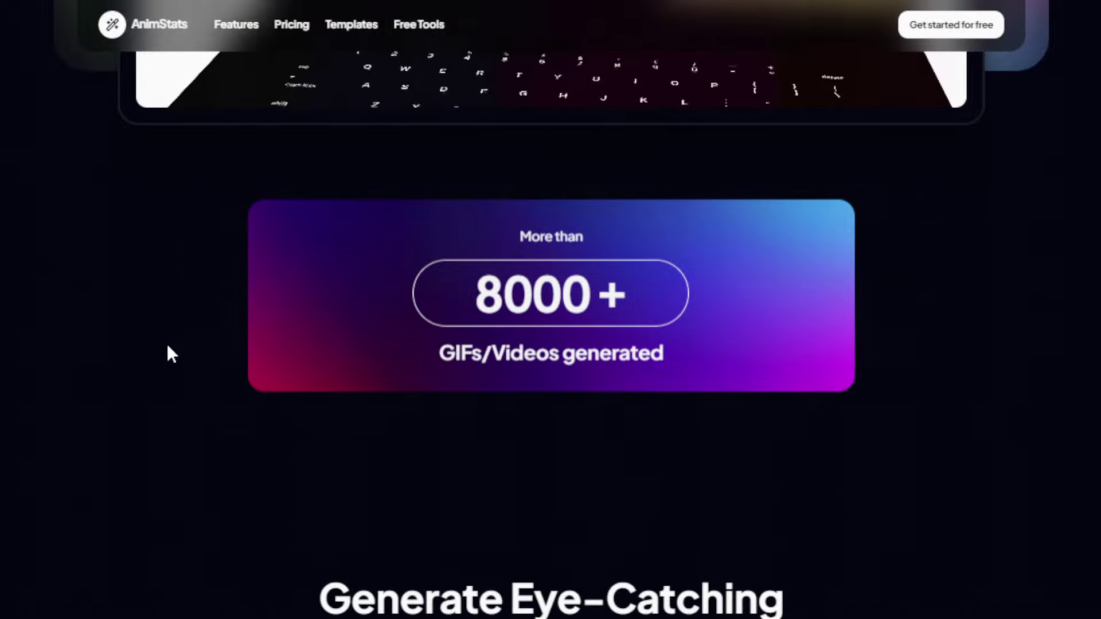
{"action": "scroll", "coordinate": [167, 367], "scroll_direction": "down", "scroll_amount": 2}
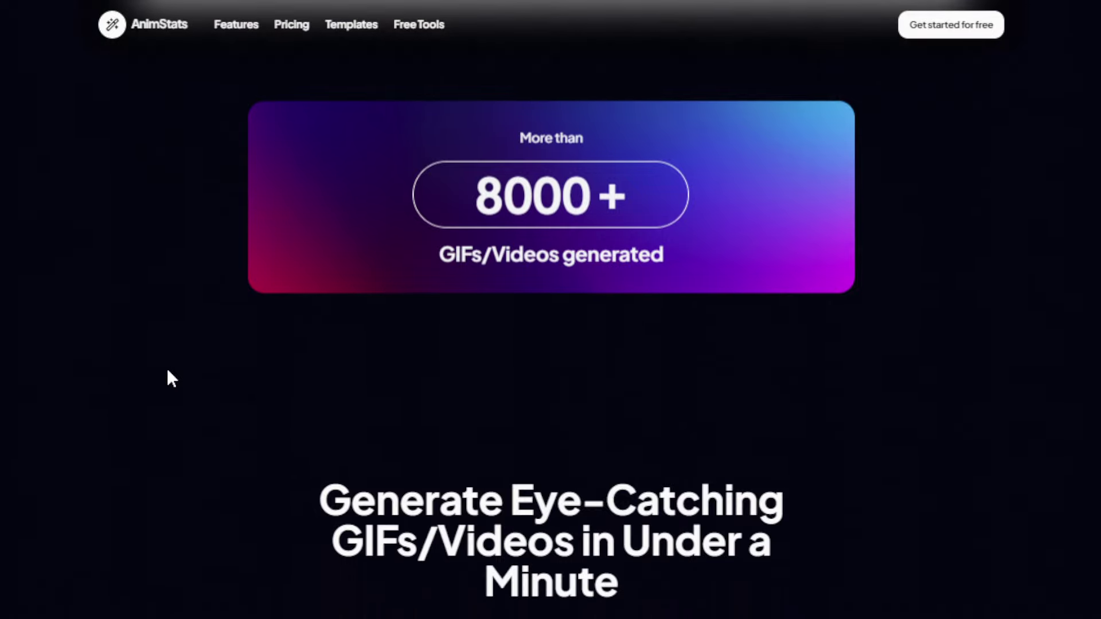
{"action": "scroll", "coordinate": [167, 370], "scroll_direction": "down", "scroll_amount": 2}
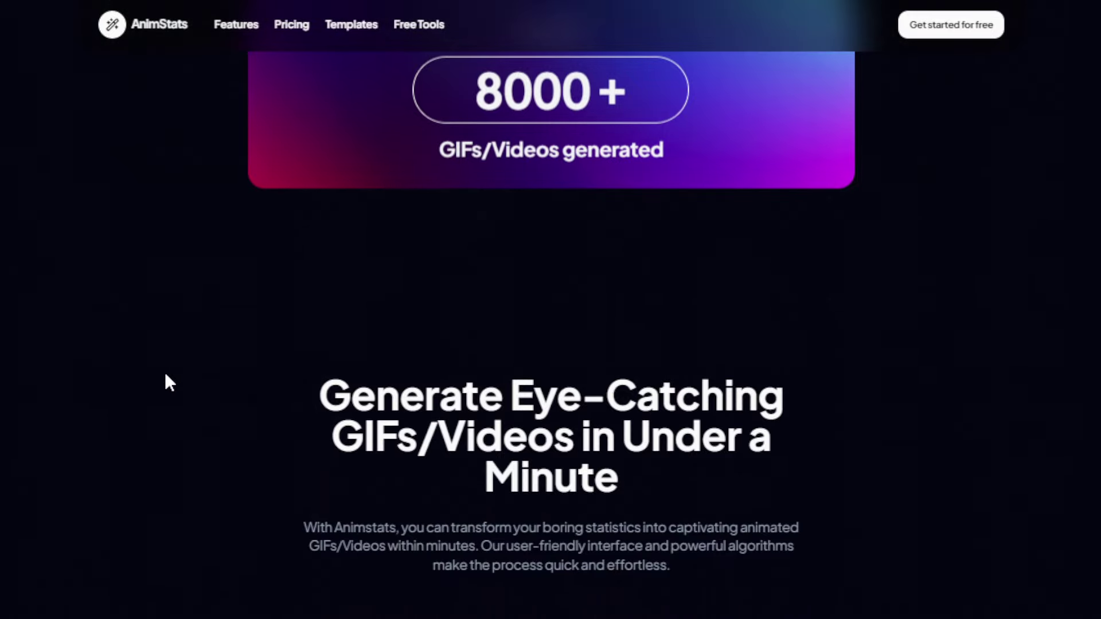
{"action": "scroll", "coordinate": [256, 406], "scroll_direction": "down", "scroll_amount": 4}
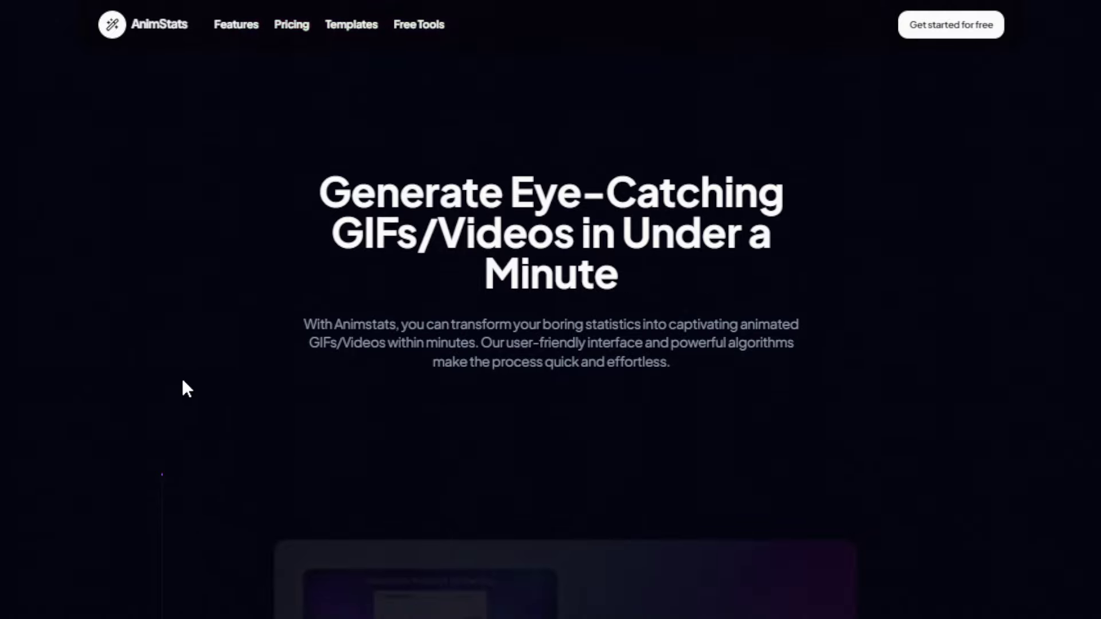
{"action": "scroll", "coordinate": [183, 381], "scroll_direction": "down", "scroll_amount": 4}
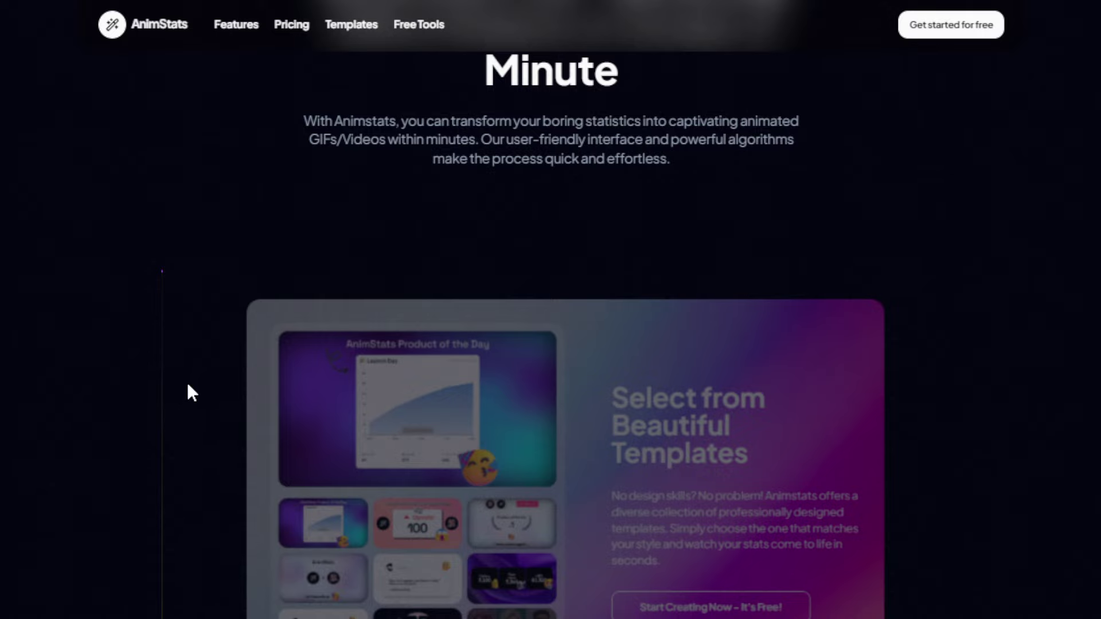
{"action": "scroll", "coordinate": [192, 385], "scroll_direction": "down", "scroll_amount": 4}
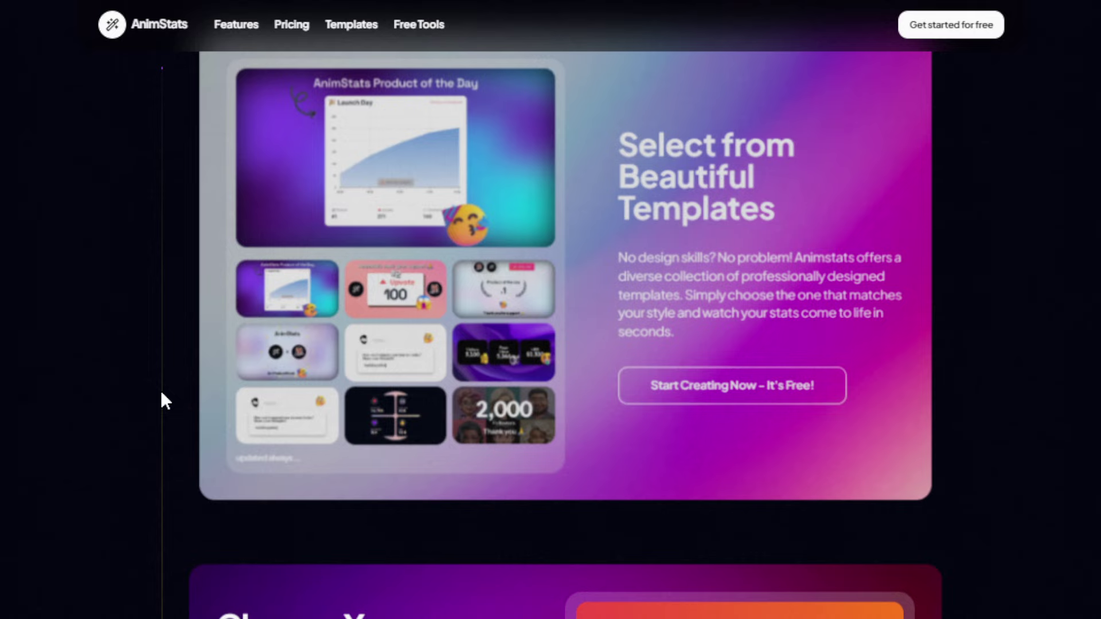
{"action": "scroll", "coordinate": [161, 395], "scroll_direction": "down", "scroll_amount": 2}
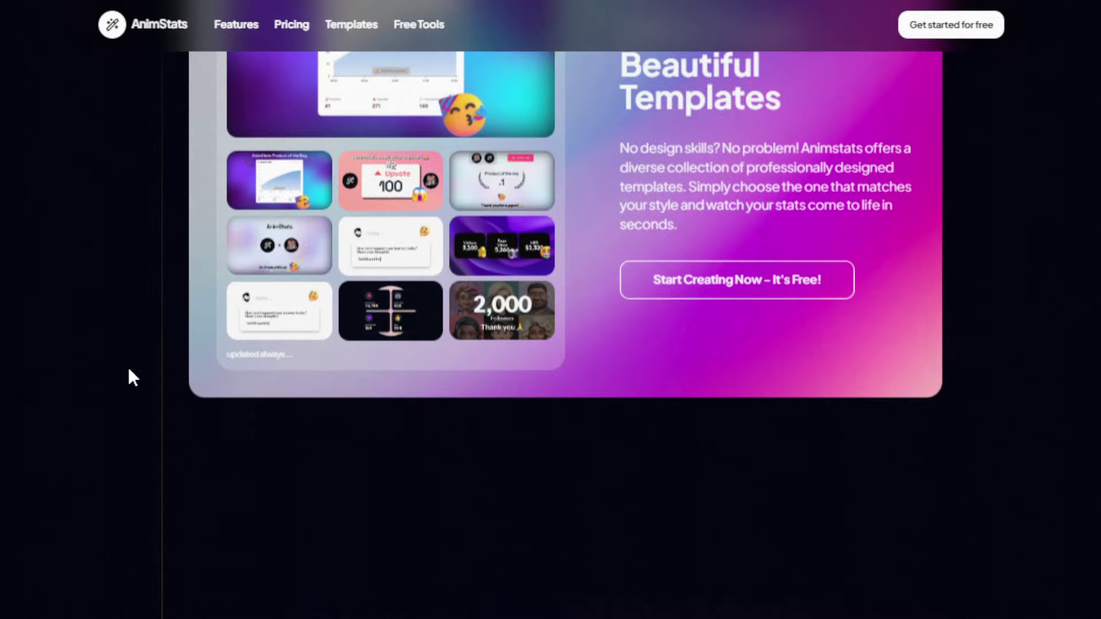
{"action": "scroll", "coordinate": [129, 370], "scroll_direction": "down", "scroll_amount": 1}
Scroll past Customize template and Boost Engagement to the 'Share GIFs/Videos & Grow fast' carousel.
{"action": "scroll", "coordinate": [128, 370], "scroll_direction": "down", "scroll_amount": 4}
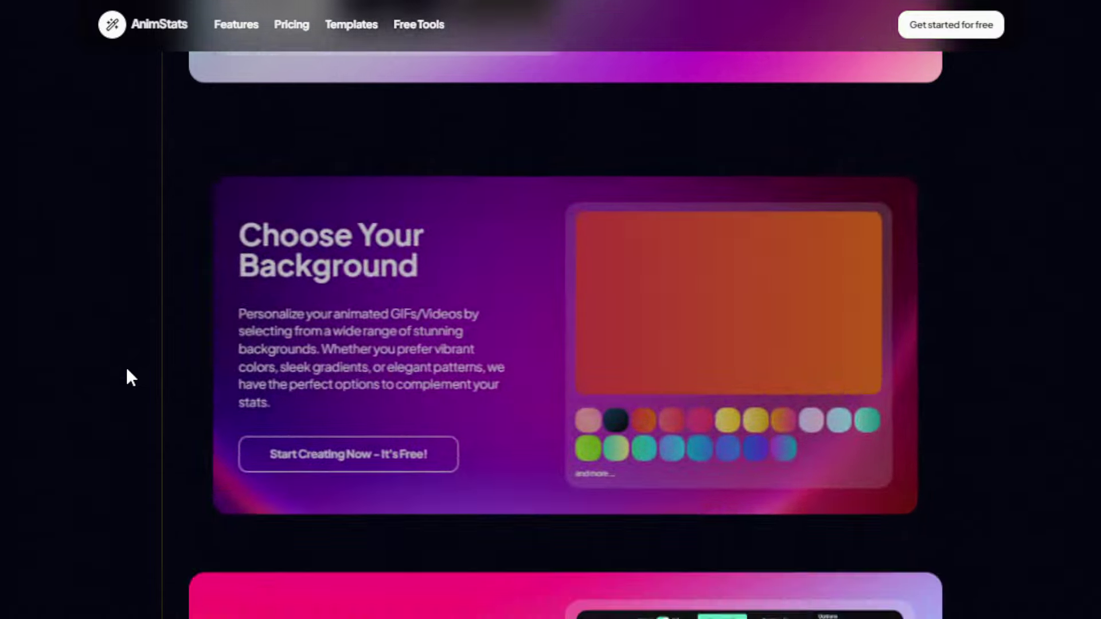
{"action": "scroll", "coordinate": [128, 372], "scroll_direction": "down", "scroll_amount": 2}
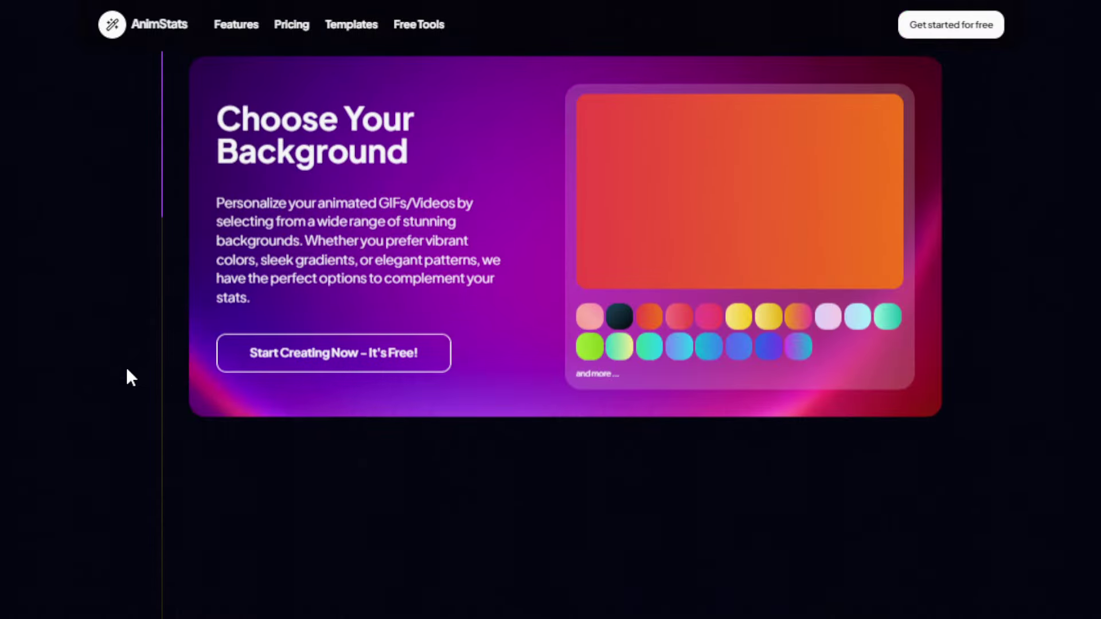
{"action": "scroll", "coordinate": [127, 370], "scroll_direction": "down", "scroll_amount": 3}
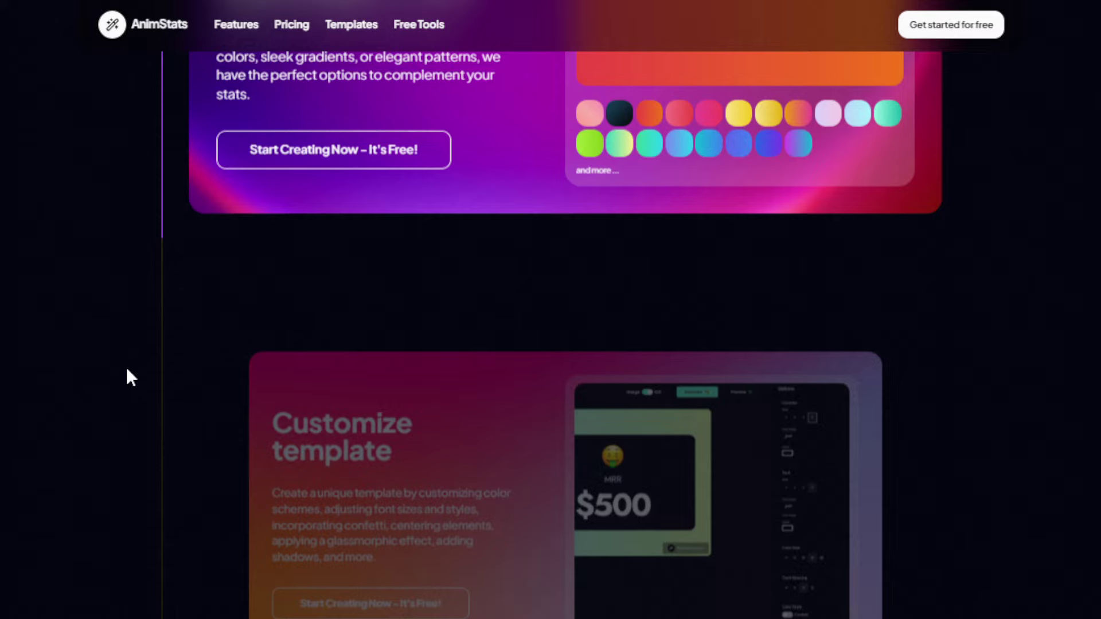
{"action": "scroll", "coordinate": [127, 370], "scroll_direction": "down", "scroll_amount": 2}
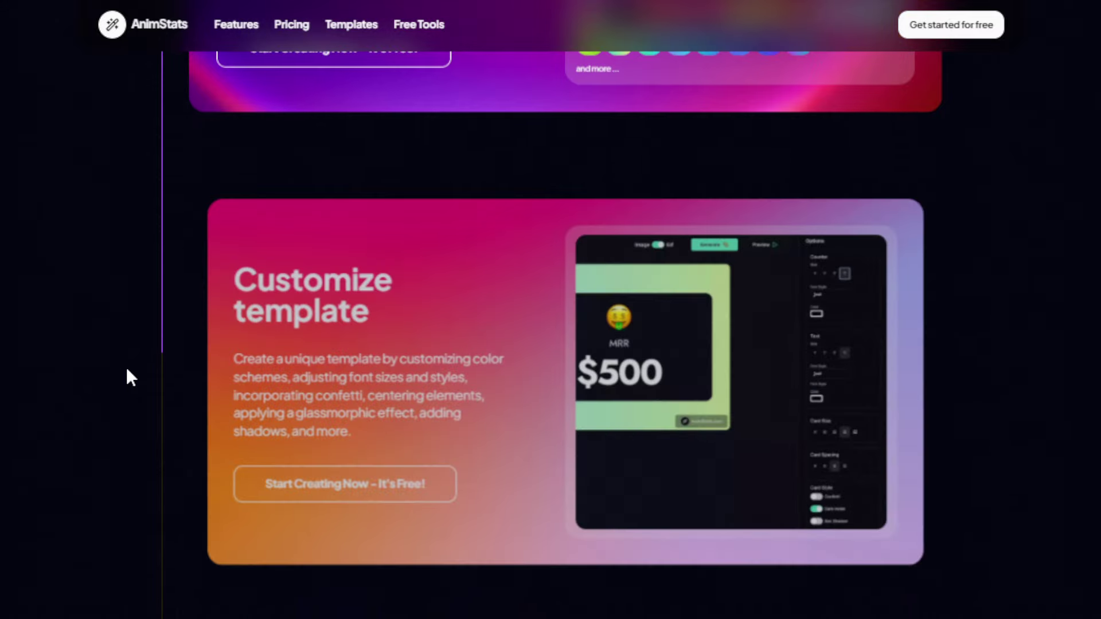
{"action": "scroll", "coordinate": [127, 368], "scroll_direction": "down", "scroll_amount": 2}
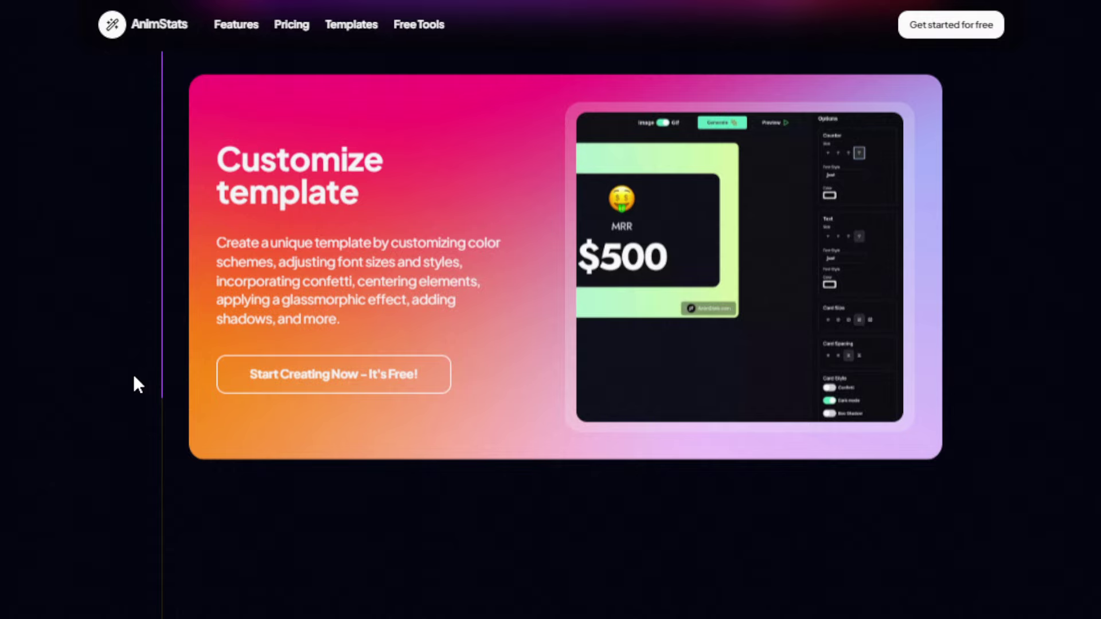
{"action": "scroll", "coordinate": [136, 364], "scroll_direction": "down", "scroll_amount": 2}
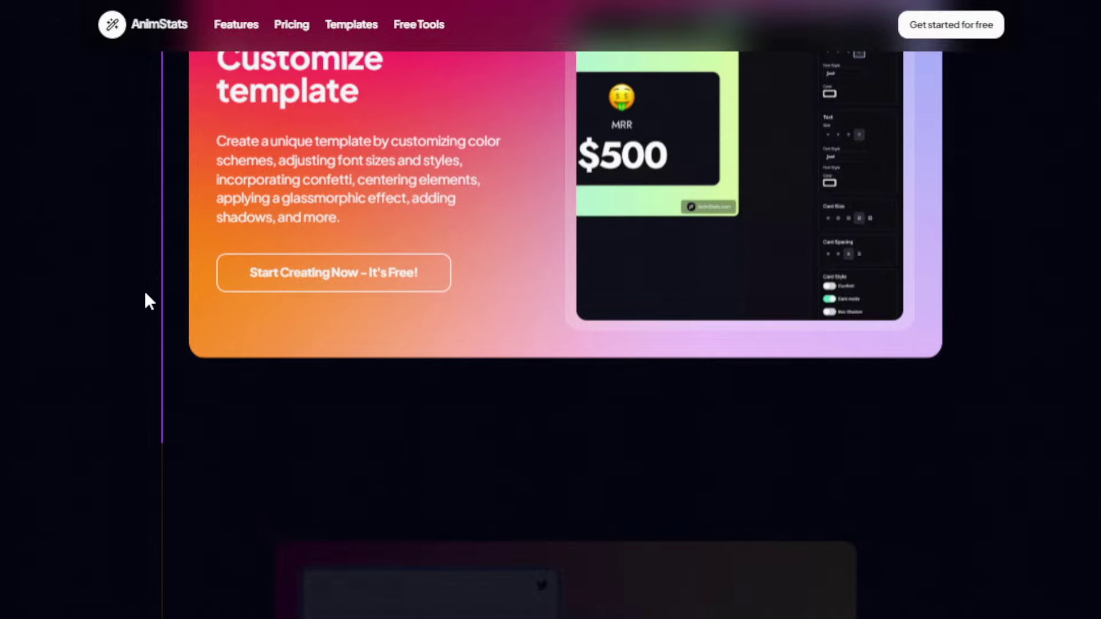
{"action": "scroll", "coordinate": [151, 289], "scroll_direction": "down", "scroll_amount": 4}
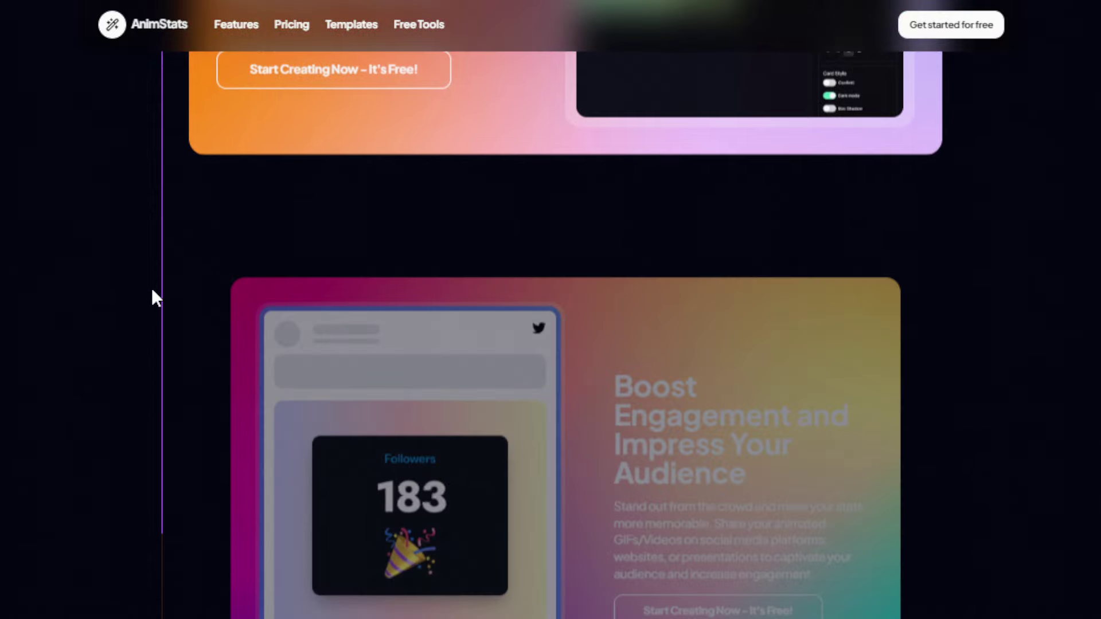
{"action": "scroll", "coordinate": [152, 291], "scroll_direction": "down", "scroll_amount": 3}
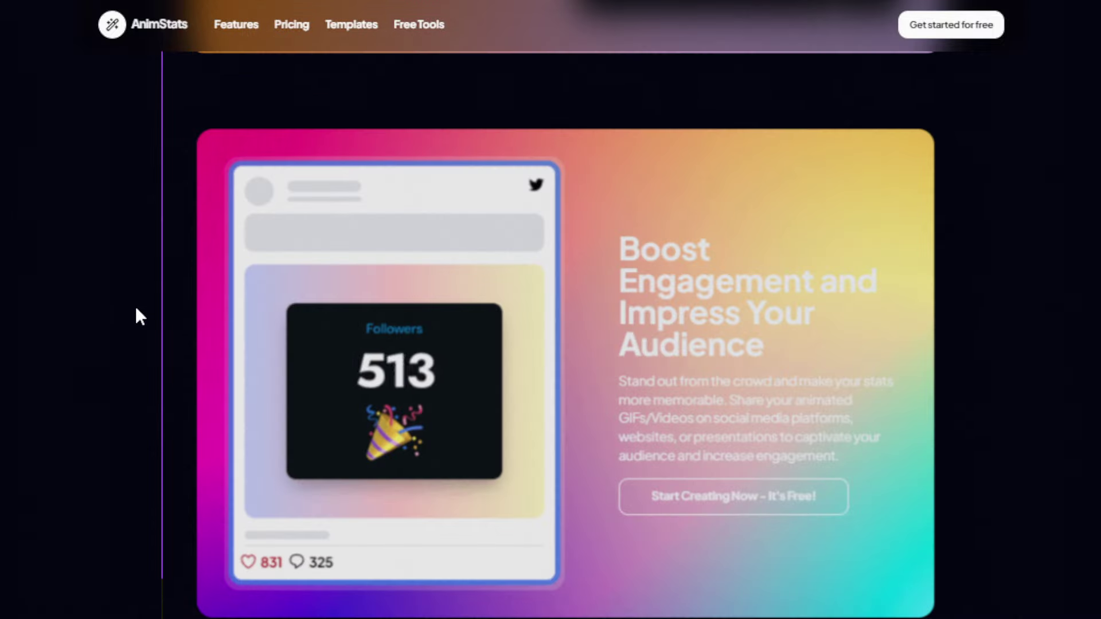
{"action": "scroll", "coordinate": [137, 296], "scroll_direction": "down", "scroll_amount": 4}
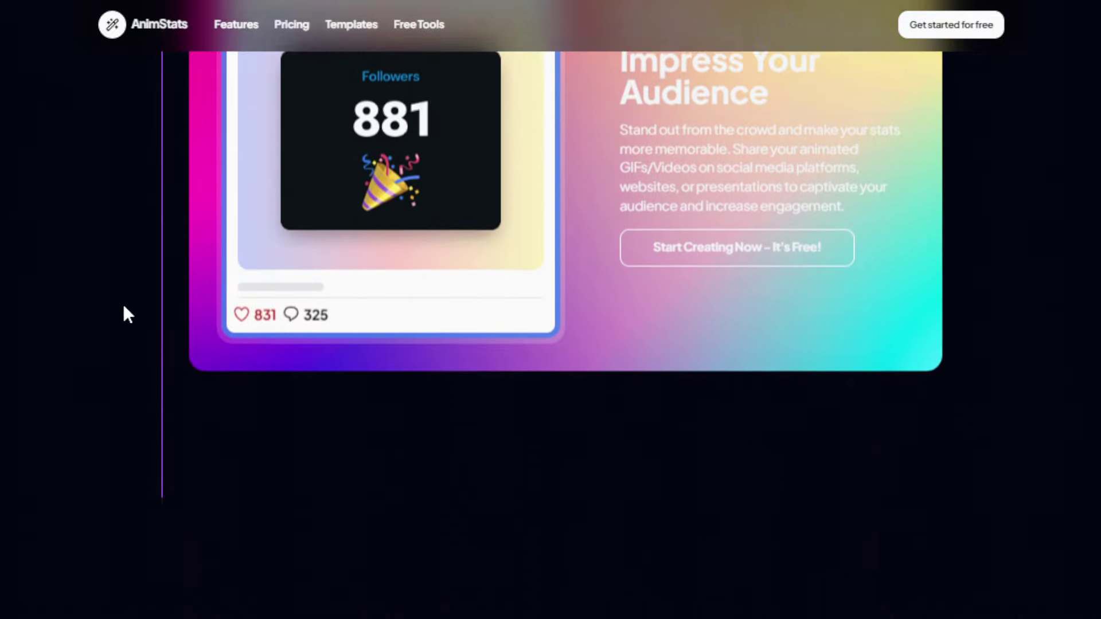
{"action": "scroll", "coordinate": [124, 310], "scroll_direction": "down", "scroll_amount": 5}
{"action": "scroll", "coordinate": [124, 310], "scroll_direction": "down", "scroll_amount": 2}
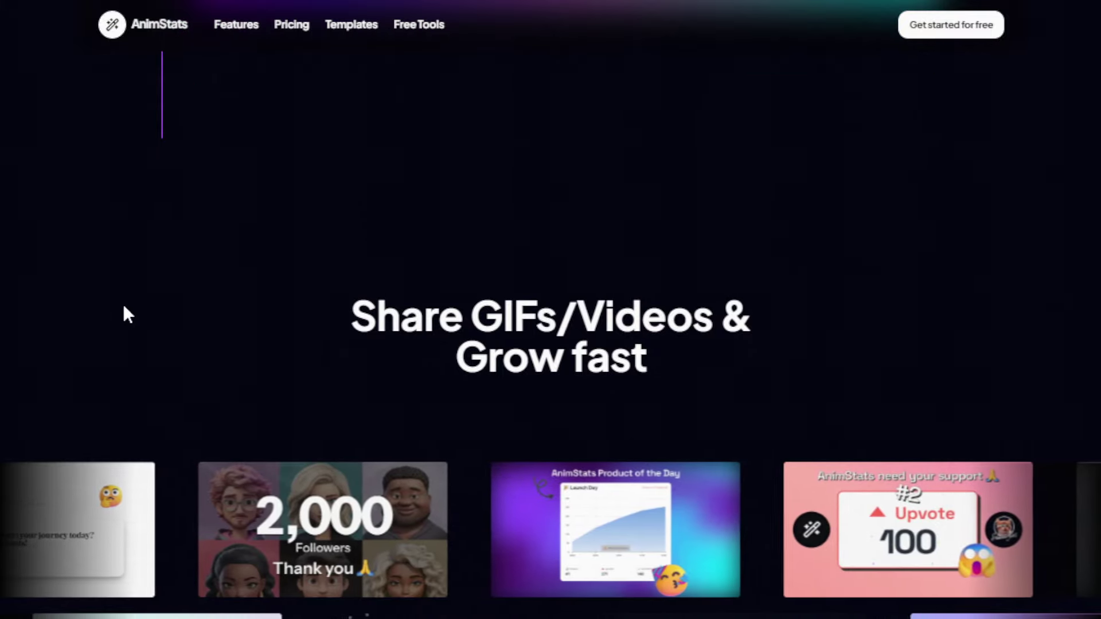
{"action": "scroll", "coordinate": [123, 306], "scroll_direction": "down", "scroll_amount": 2}
{"action": "scroll", "coordinate": [124, 306], "scroll_direction": "down", "scroll_amount": 1}
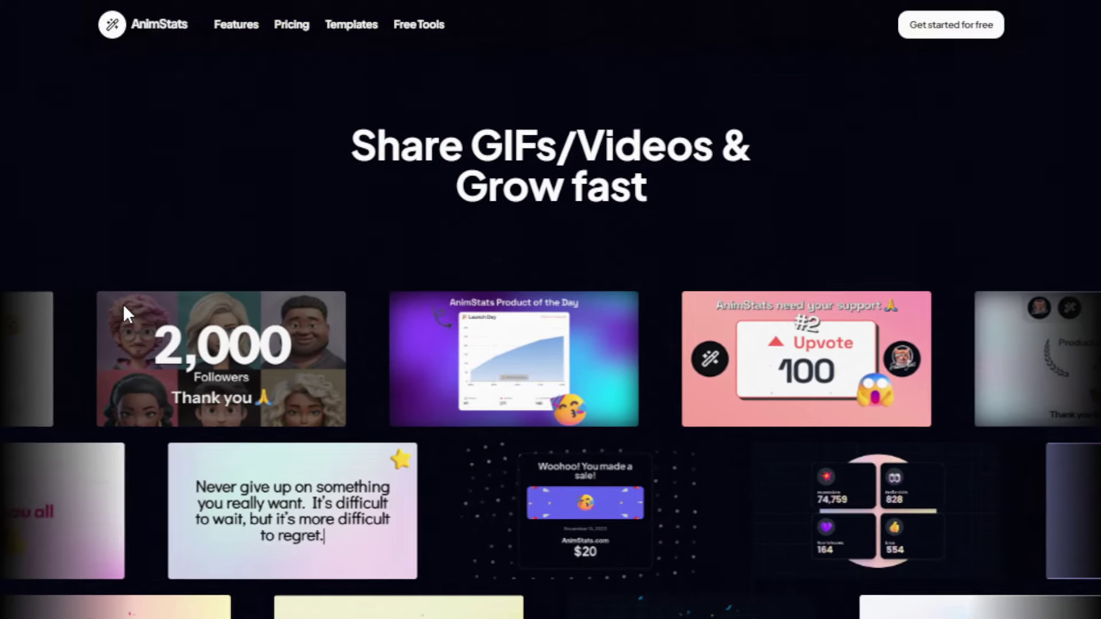
{"action": "scroll", "coordinate": [124, 307], "scroll_direction": "down", "scroll_amount": 2}
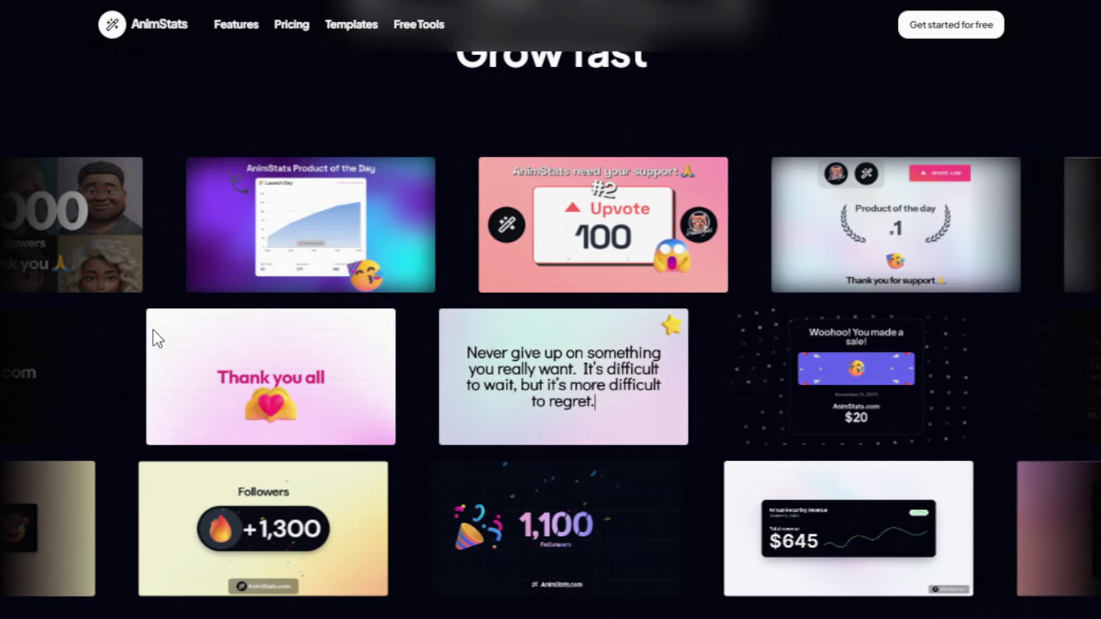
{"action": "scroll", "coordinate": [157, 338], "scroll_direction": "down", "scroll_amount": 2}
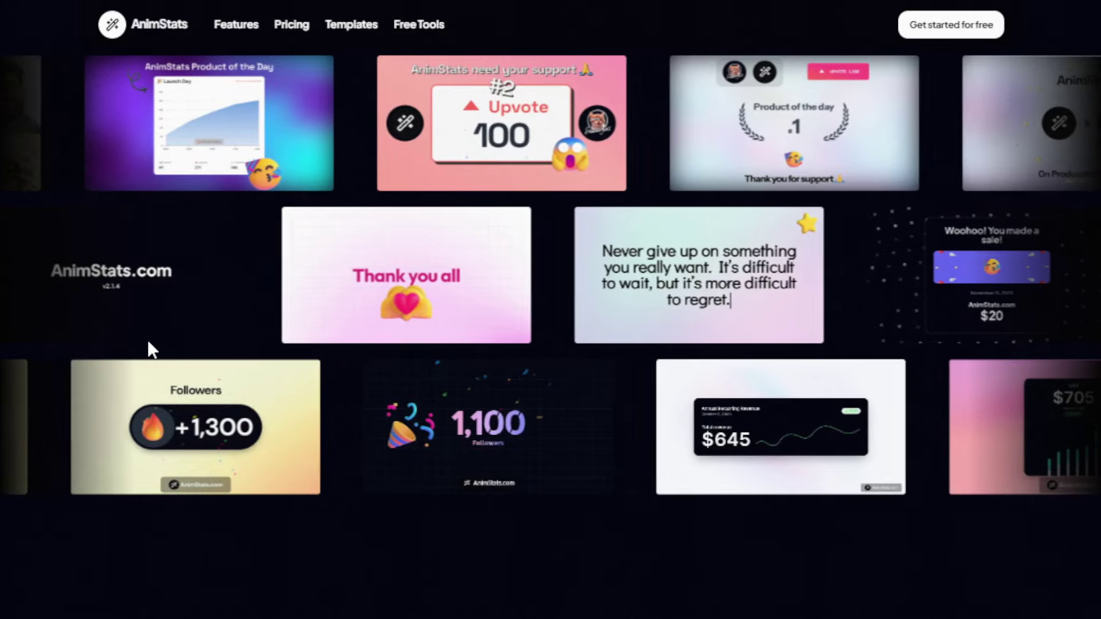
{"action": "scroll", "coordinate": [210, 379], "scroll_direction": "up", "scroll_amount": 2}
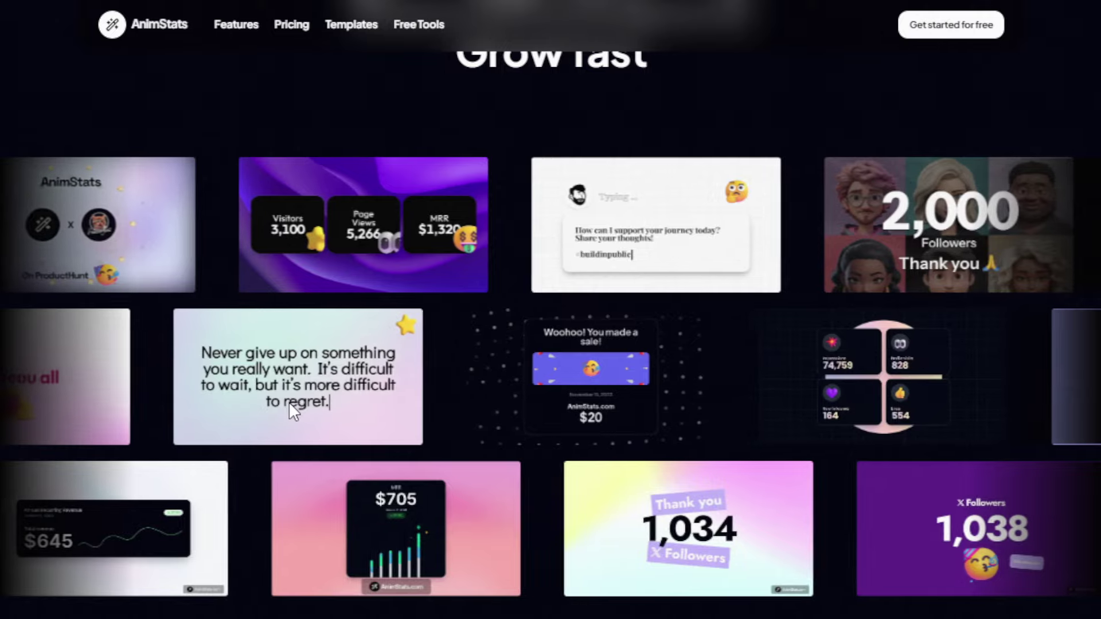
{"action": "scroll", "coordinate": [288, 401], "scroll_direction": "up", "scroll_amount": 2}
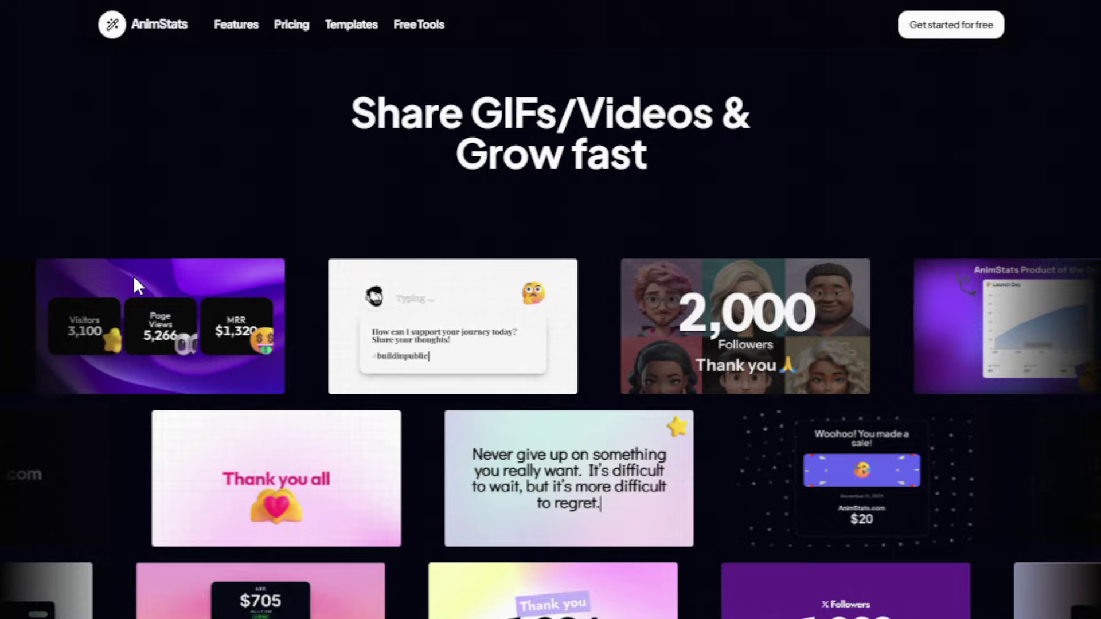
{"action": "scroll", "coordinate": [157, 299], "scroll_direction": "down", "scroll_amount": 15}
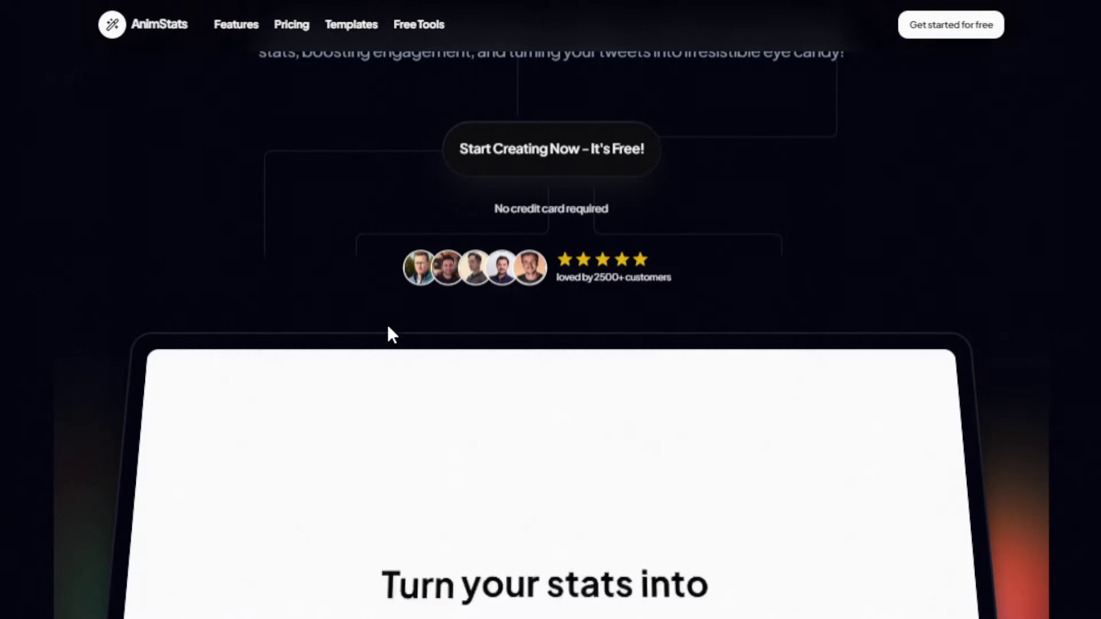
Browse the template list and try the Followers v3 template.
{"action": "scroll", "coordinate": [728, 283], "scroll_direction": "up", "scroll_amount": 6}
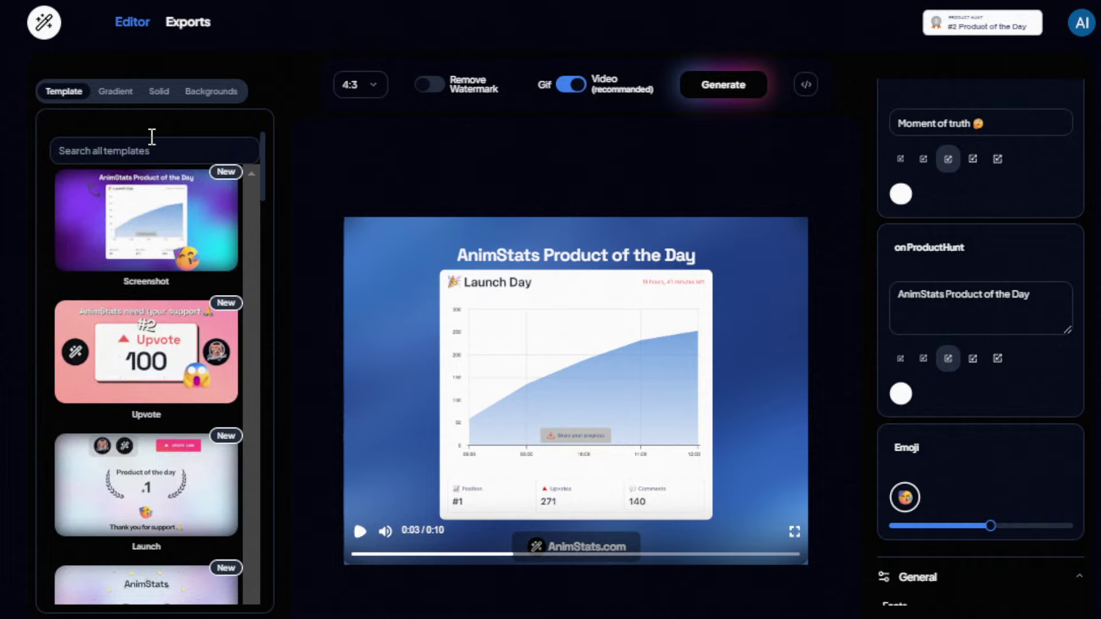
{"action": "scroll", "coordinate": [152, 218], "scroll_direction": "down", "scroll_amount": 20}
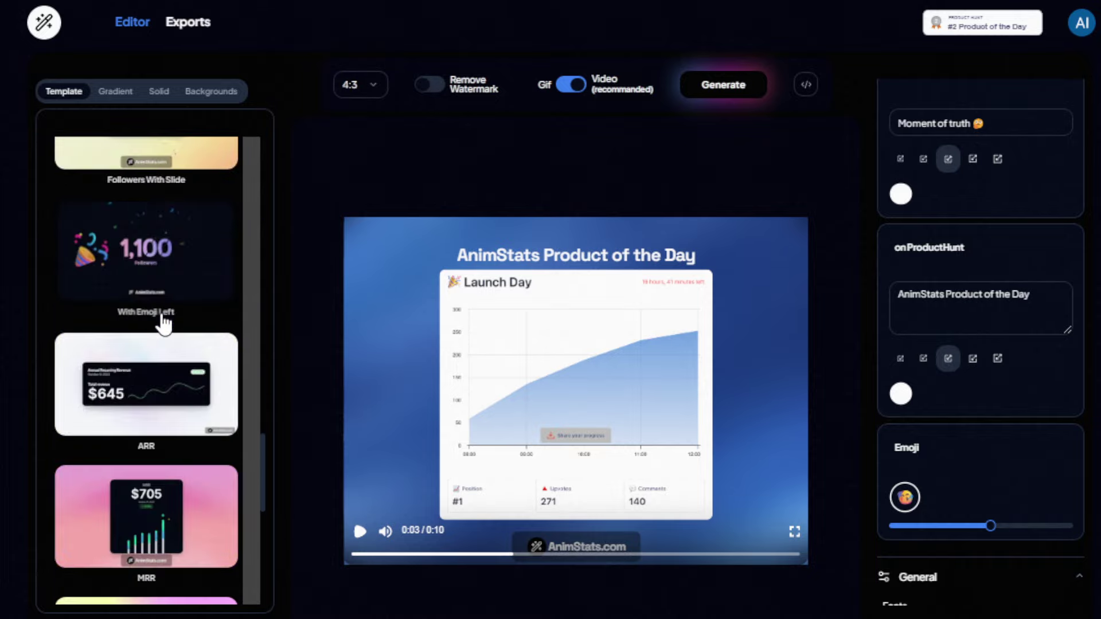
{"action": "scroll", "coordinate": [148, 402], "scroll_direction": "up", "scroll_amount": 20}
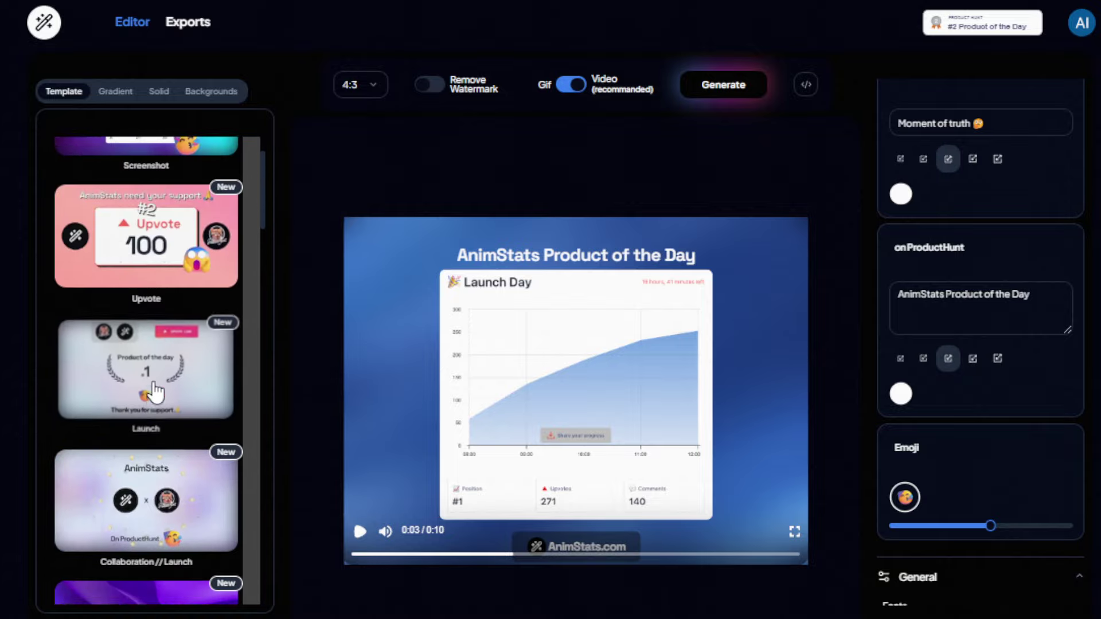
{"action": "scroll", "coordinate": [152, 401], "scroll_direction": "down", "scroll_amount": 10}
{"action": "scroll", "coordinate": [150, 425], "scroll_direction": "up", "scroll_amount": 5}
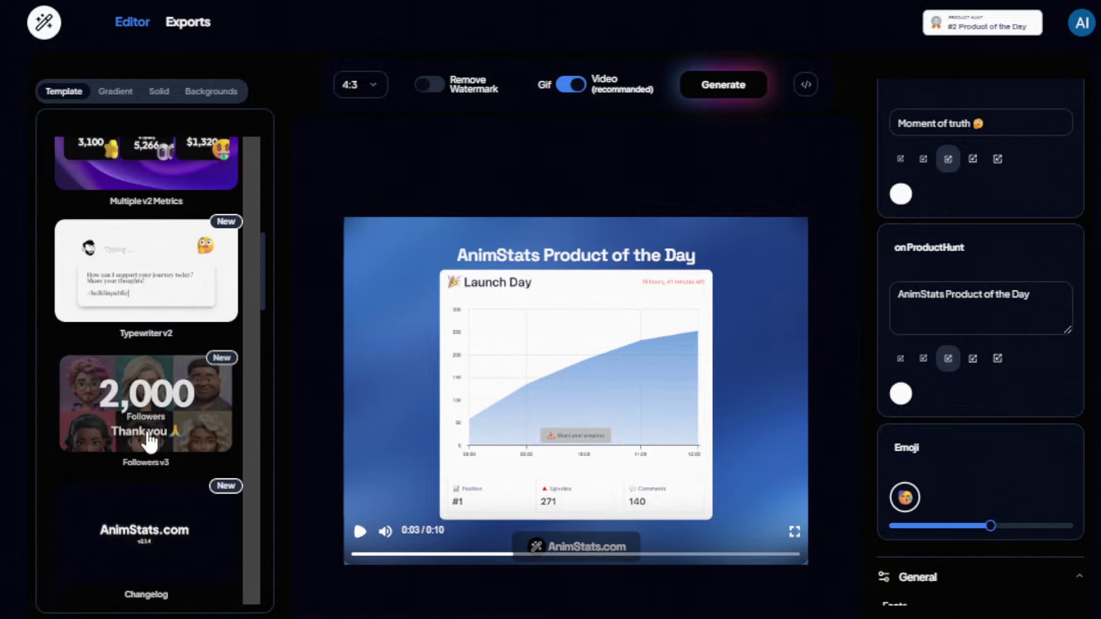
{"action": "scroll", "coordinate": [137, 445], "scroll_direction": "up", "scroll_amount": 4}
{"action": "scroll", "coordinate": [131, 442], "scroll_direction": "down", "scroll_amount": 5}
{"action": "left_click", "coordinate": [176, 344]}
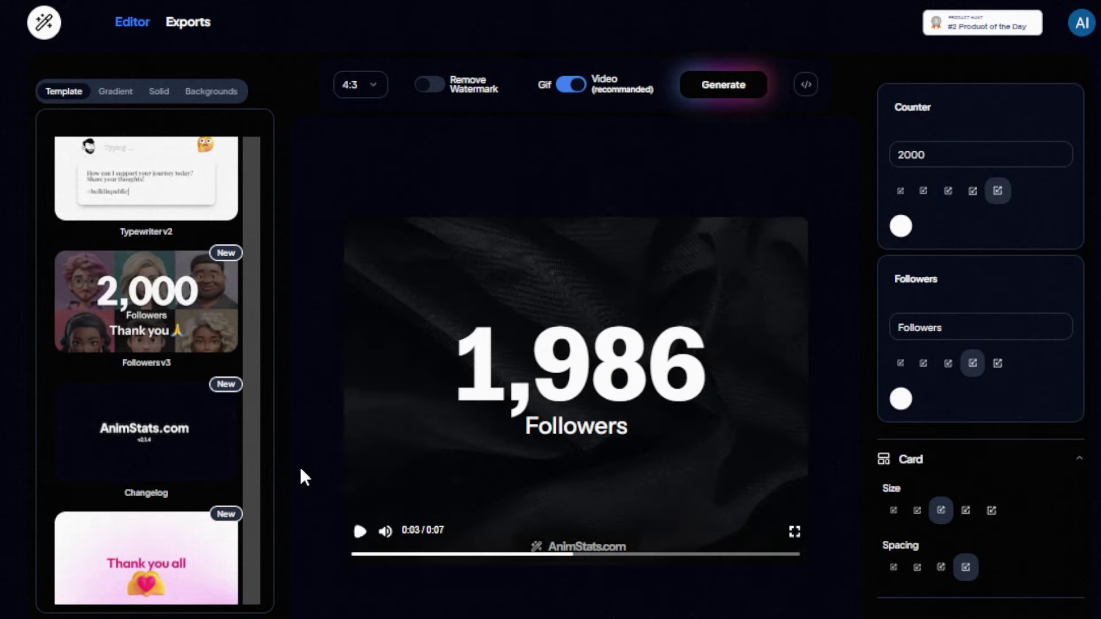
Load the Upvote template with its rank #2 upvote counter.
{"action": "scroll", "coordinate": [138, 466], "scroll_direction": "up", "scroll_amount": 6}
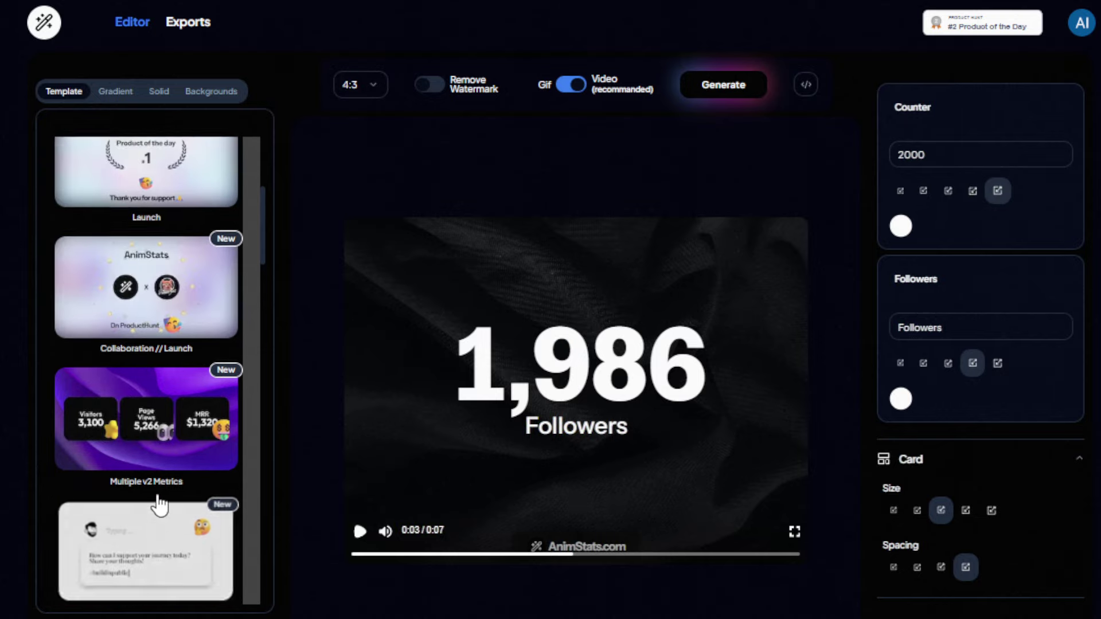
{"action": "scroll", "coordinate": [158, 505], "scroll_direction": "up", "scroll_amount": 4}
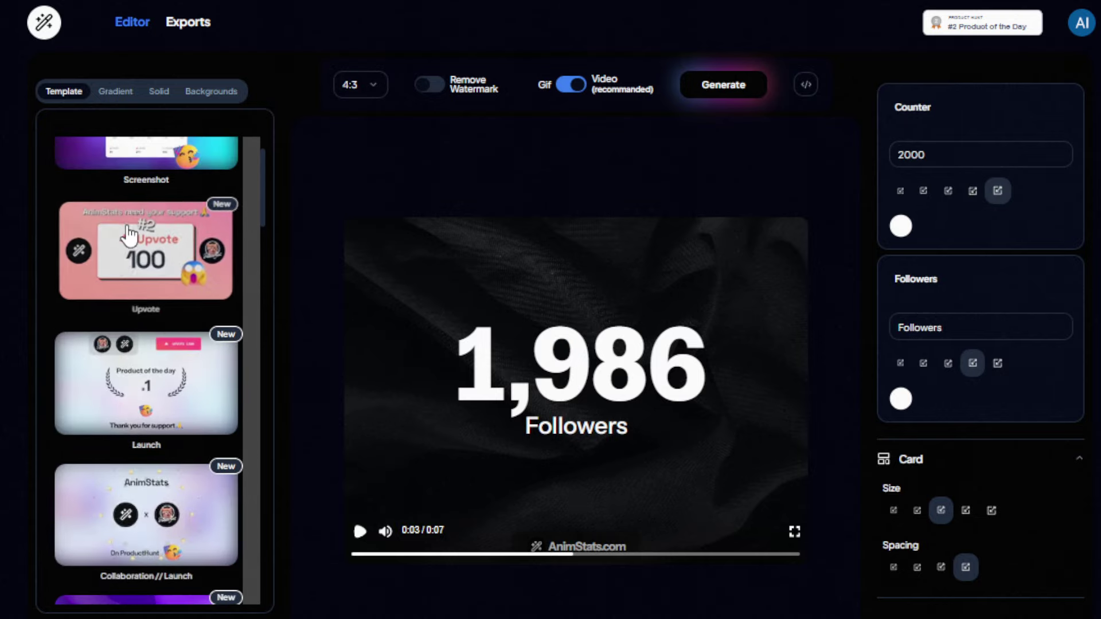
{"action": "left_click", "coordinate": [134, 281]}
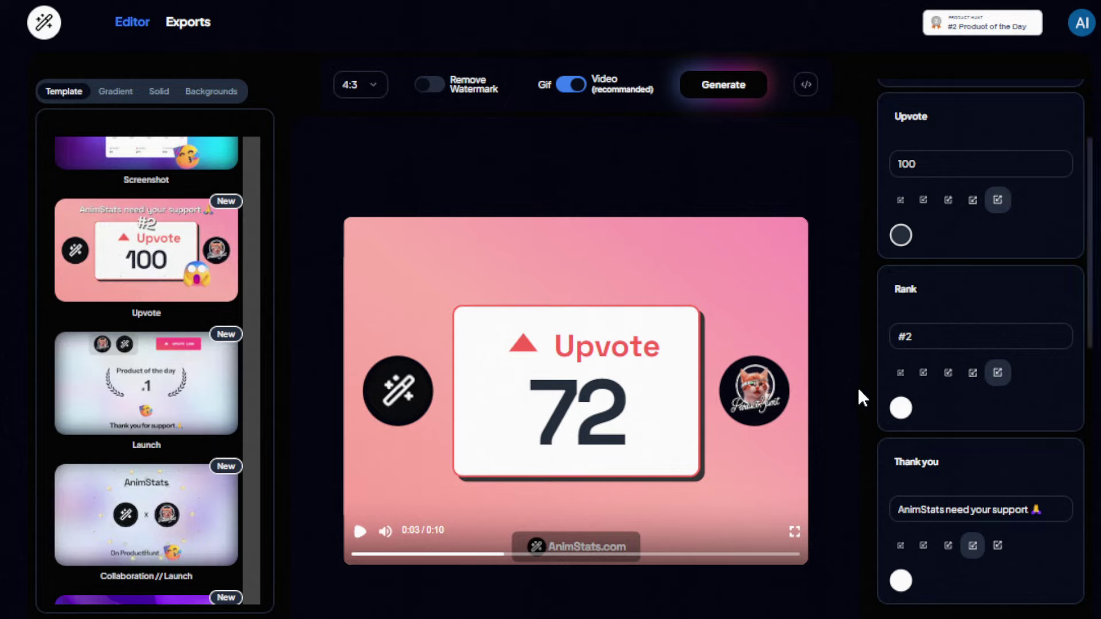
Upload dog images into the LogoPH and LogoApp slots of the Section #1 Logos card.
{"action": "scroll", "coordinate": [892, 436], "scroll_direction": "up", "scroll_amount": 2}
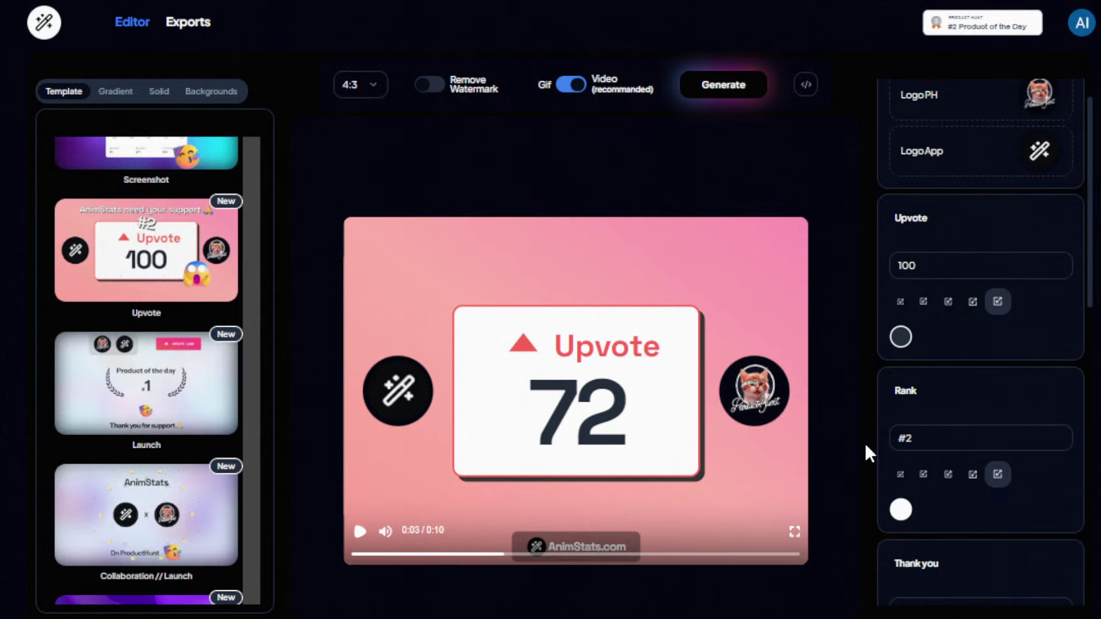
{"action": "scroll", "coordinate": [929, 413], "scroll_direction": "up", "scroll_amount": 2}
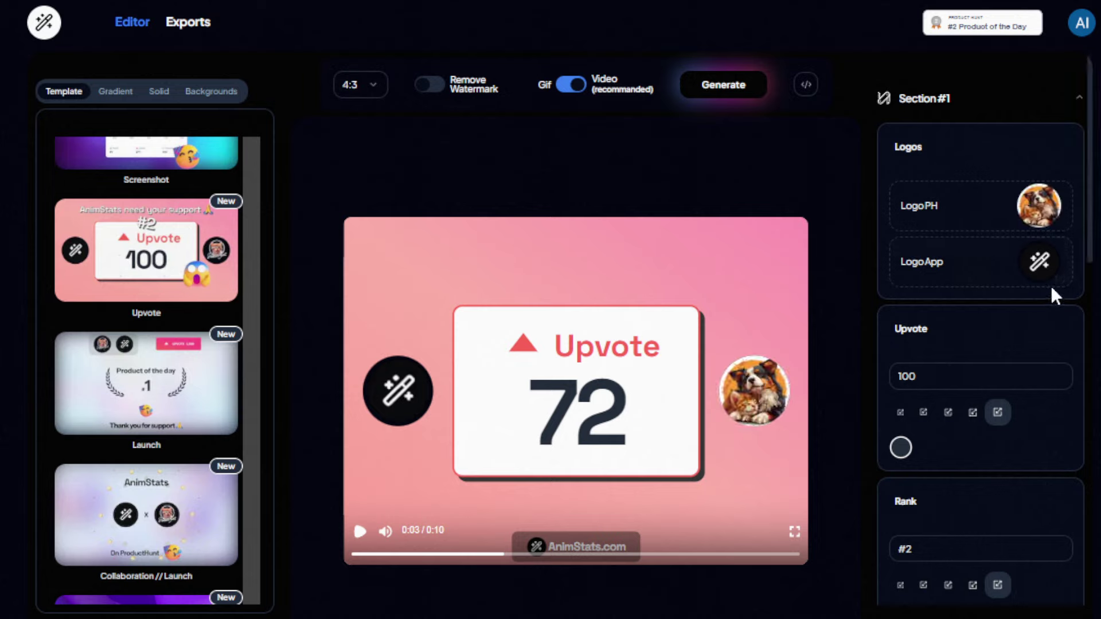
{"action": "mouse_move", "coordinate": [1023, 272]}
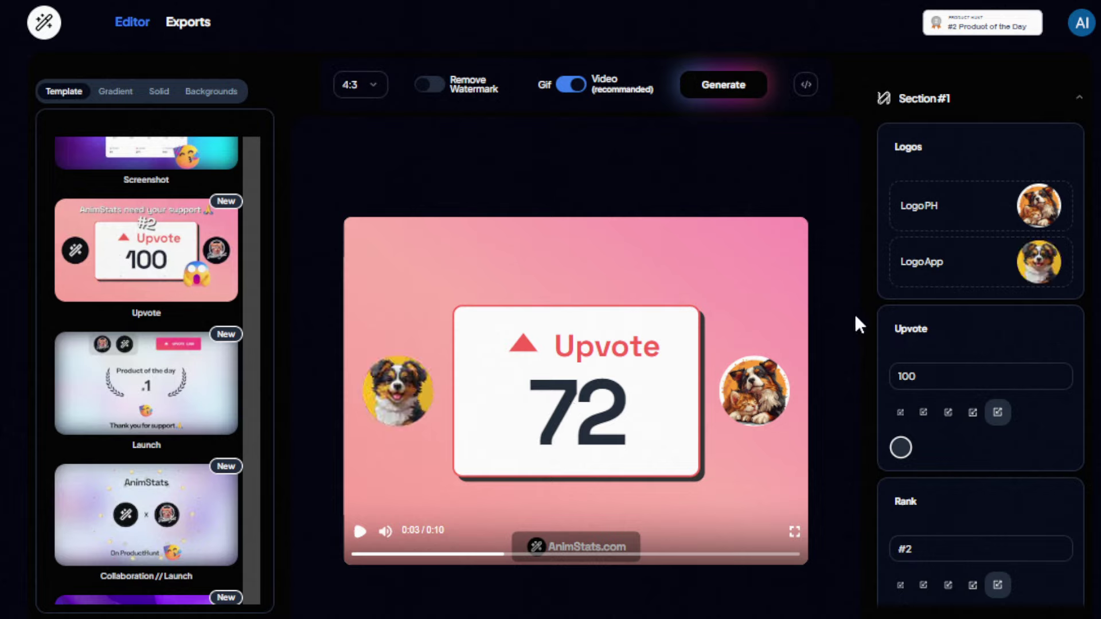
Change the Upvote value from 100 to 983.
{"action": "scroll", "coordinate": [893, 328], "scroll_direction": "down", "scroll_amount": 2}
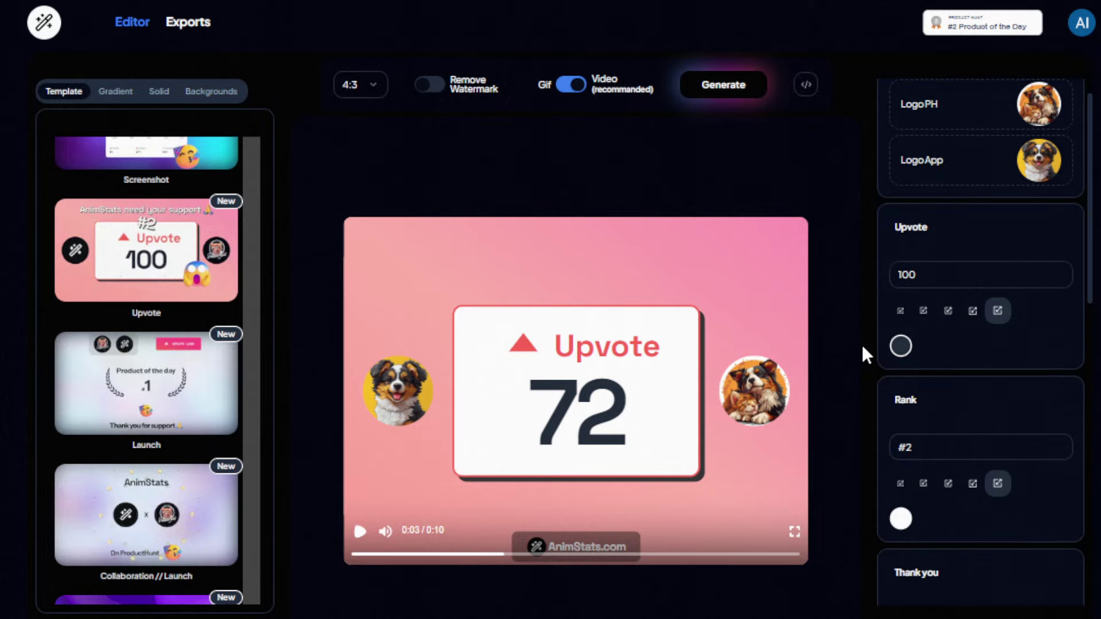
{"action": "double_click", "coordinate": [926, 278]}
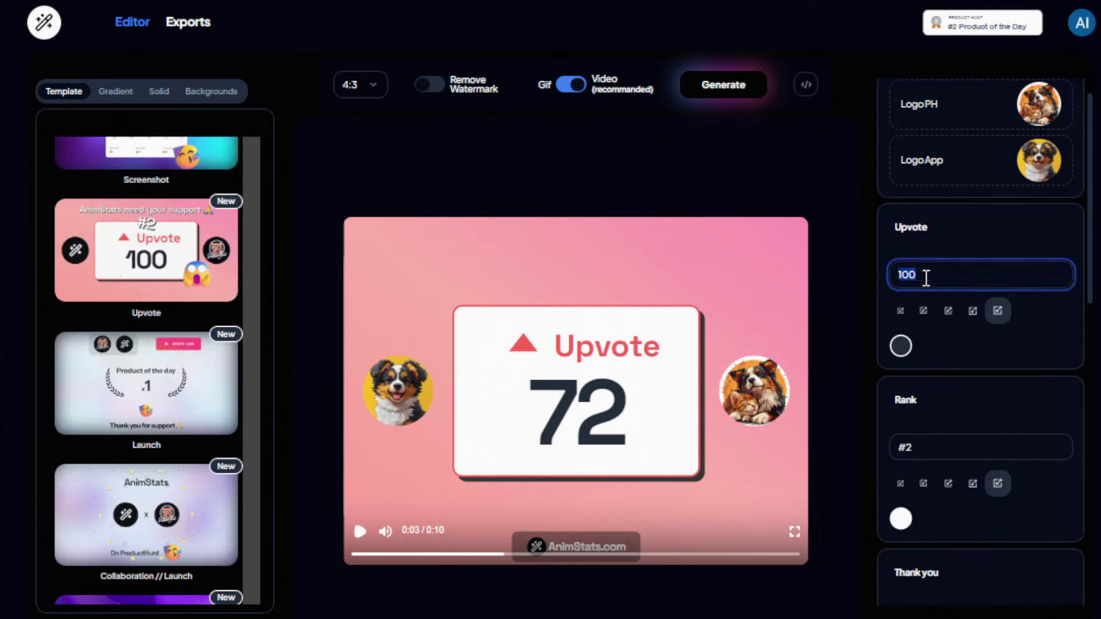
{"action": "type", "text": "98"}
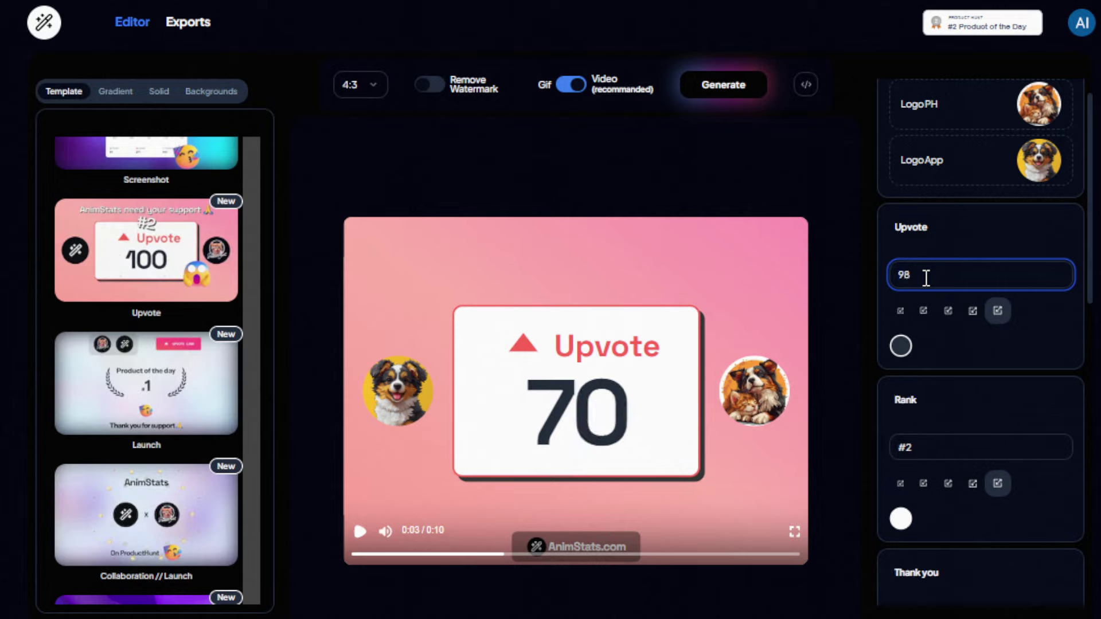
{"action": "type", "text": "3"}
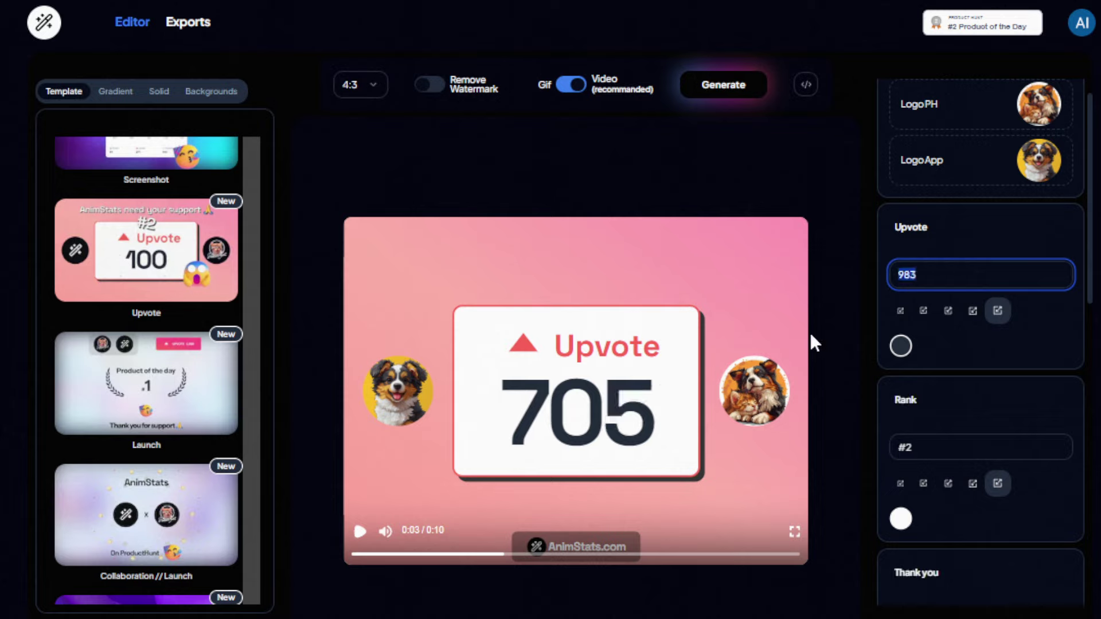
{"action": "type", "text": "8"}
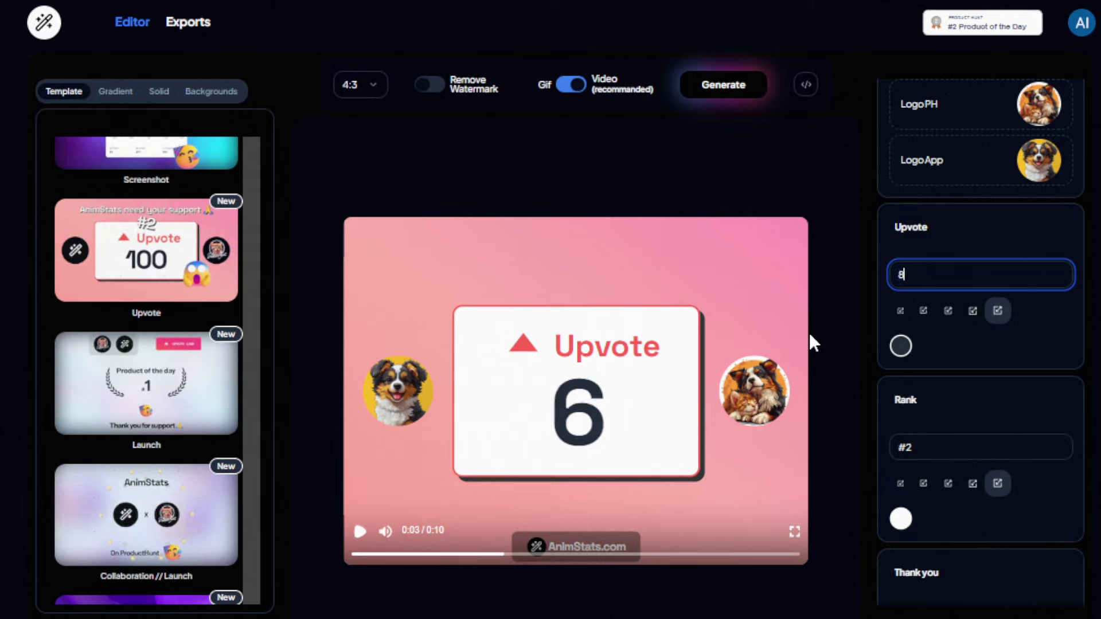
{"action": "key", "text": "BackSpace"}
{"action": "type", "text": "983"}
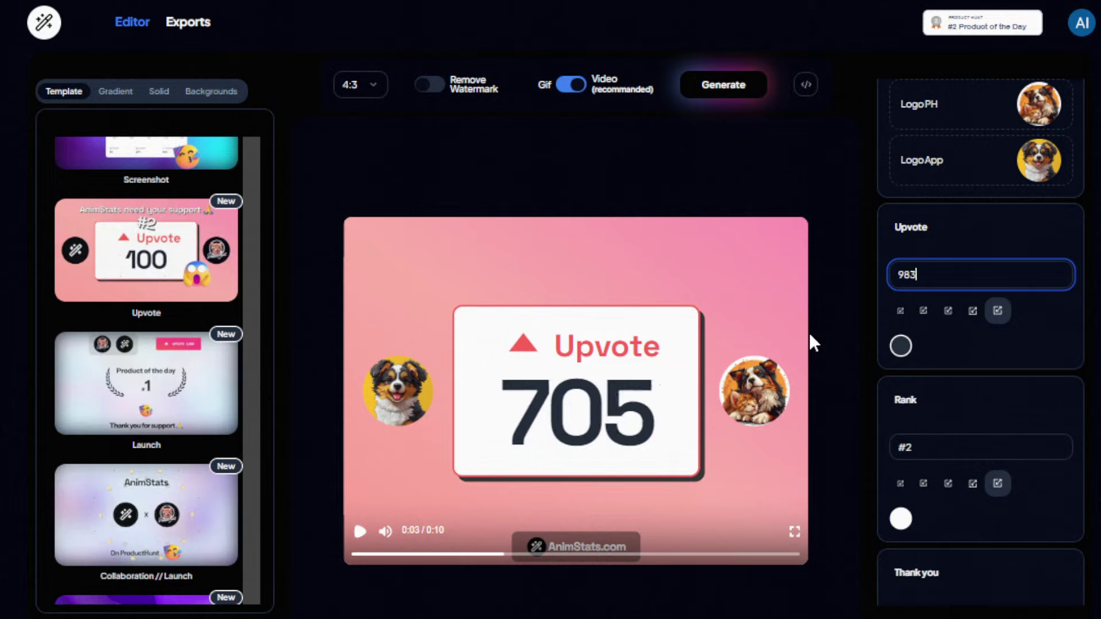
Replay the preview from the start to check the count, leaving the rank unchanged.
{"action": "left_click", "coordinate": [361, 539]}
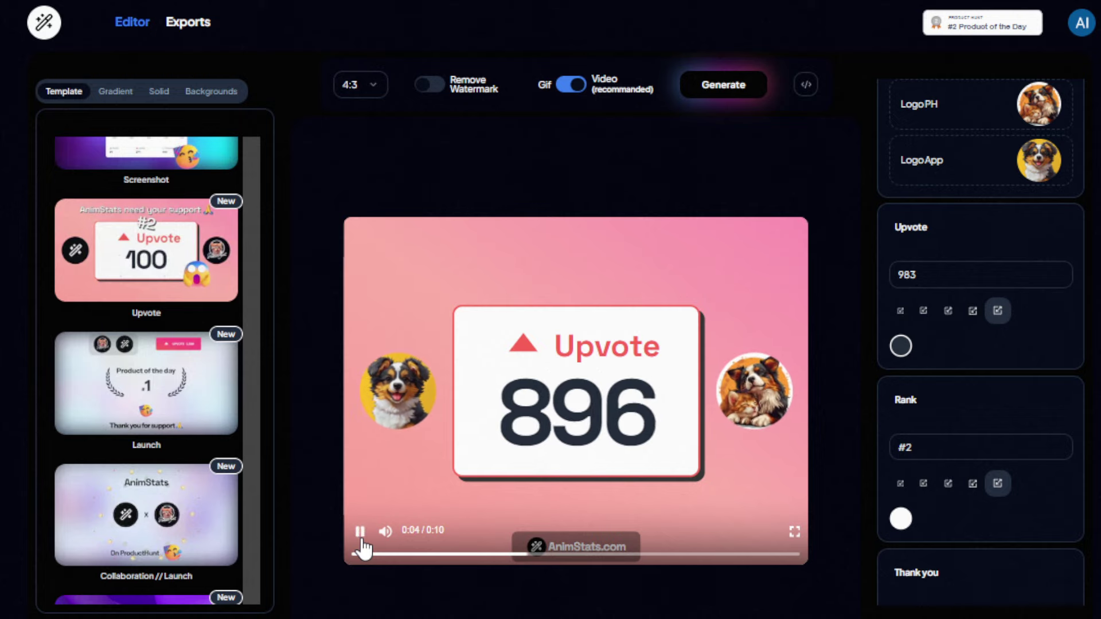
{"action": "left_click", "coordinate": [362, 539]}
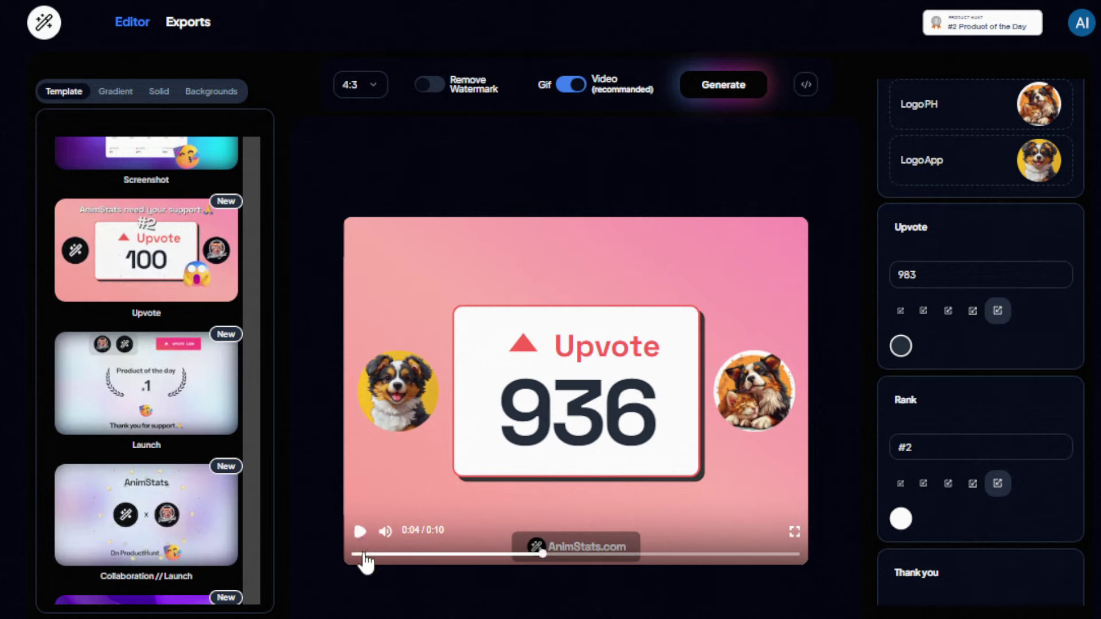
{"action": "left_click", "coordinate": [363, 554]}
{"action": "left_click", "coordinate": [955, 273]}
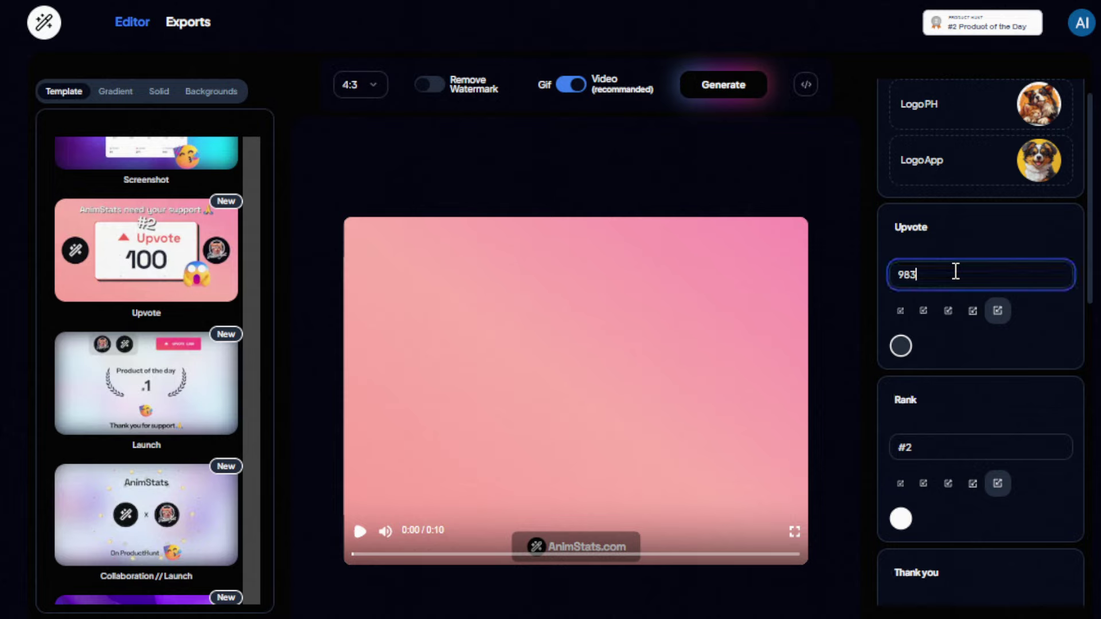
{"action": "left_click", "coordinate": [362, 534]}
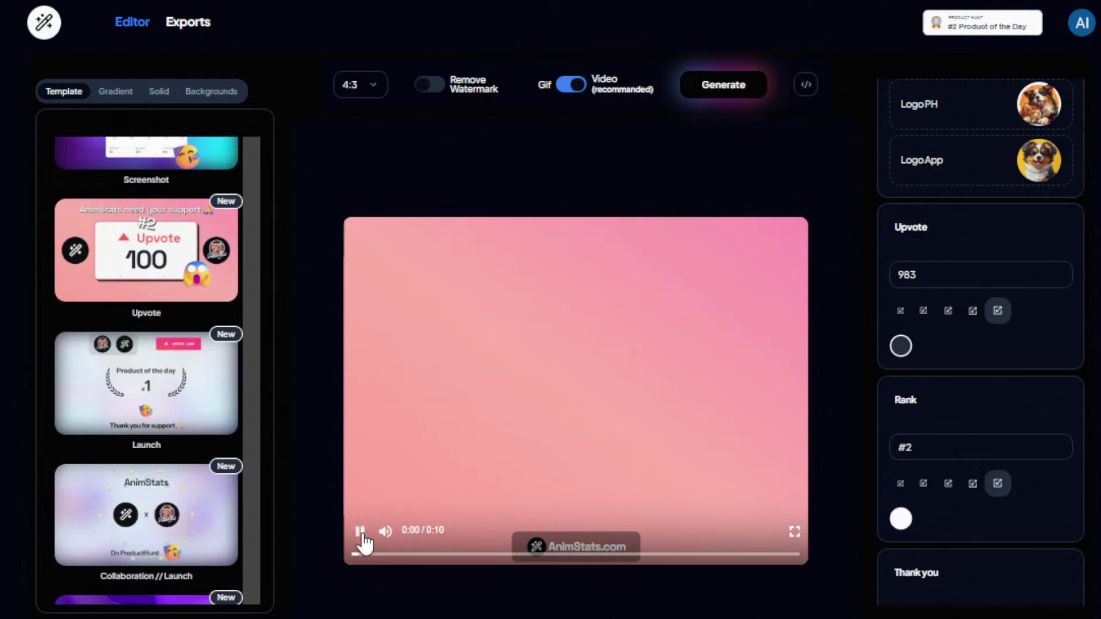
{"action": "scroll", "coordinate": [972, 398], "scroll_direction": "down", "scroll_amount": 2}
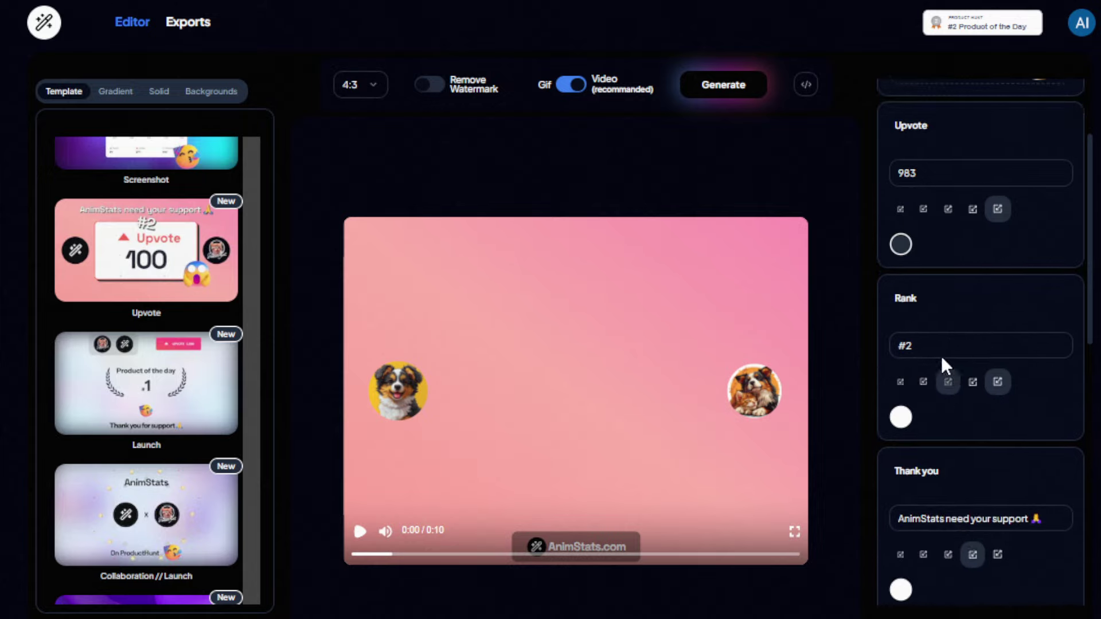
{"action": "left_click", "coordinate": [940, 344]}
{"action": "left_click", "coordinate": [857, 363]}
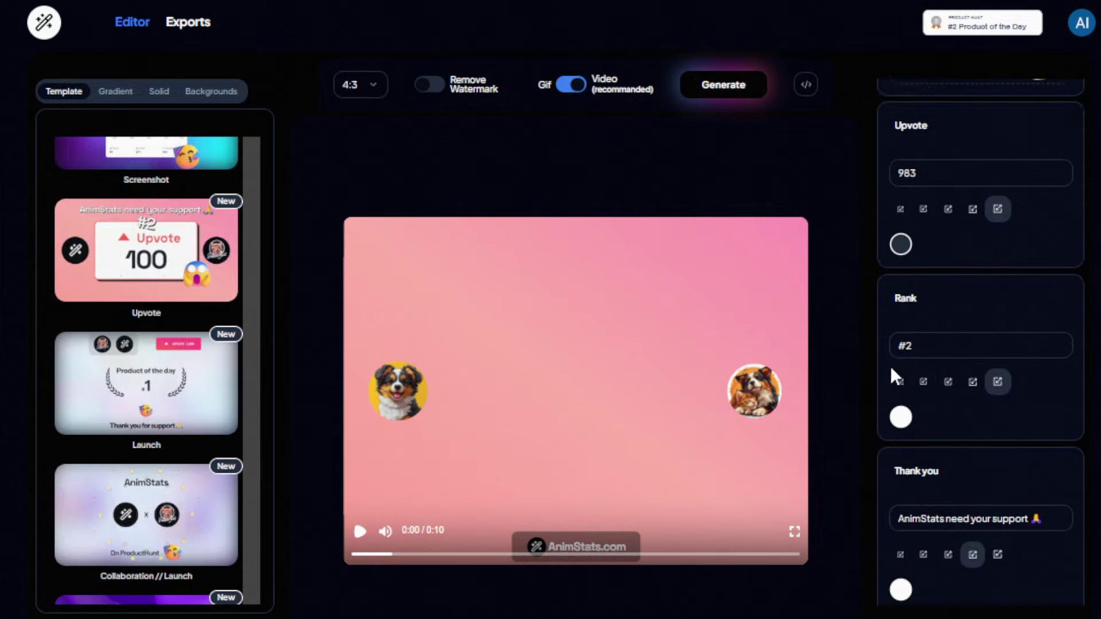
Replace the words 'AnimStats need' in the thank-you message with 'Thank you for'.
{"action": "left_click", "coordinate": [545, 558]}
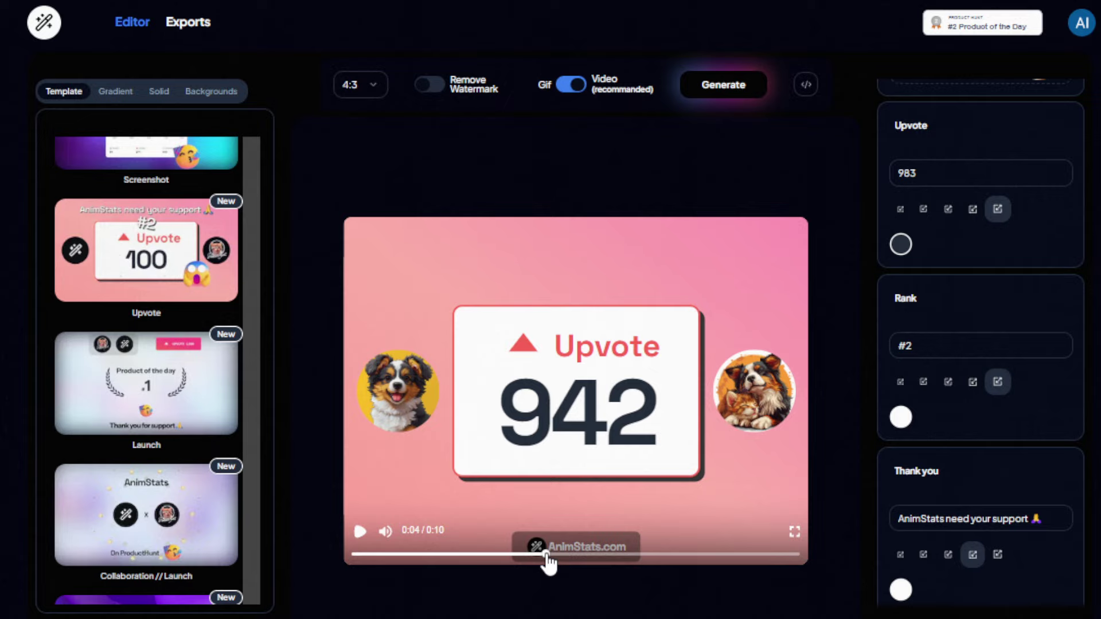
{"action": "scroll", "coordinate": [972, 463], "scroll_direction": "down", "scroll_amount": 2}
{"action": "left_click", "coordinate": [917, 418]}
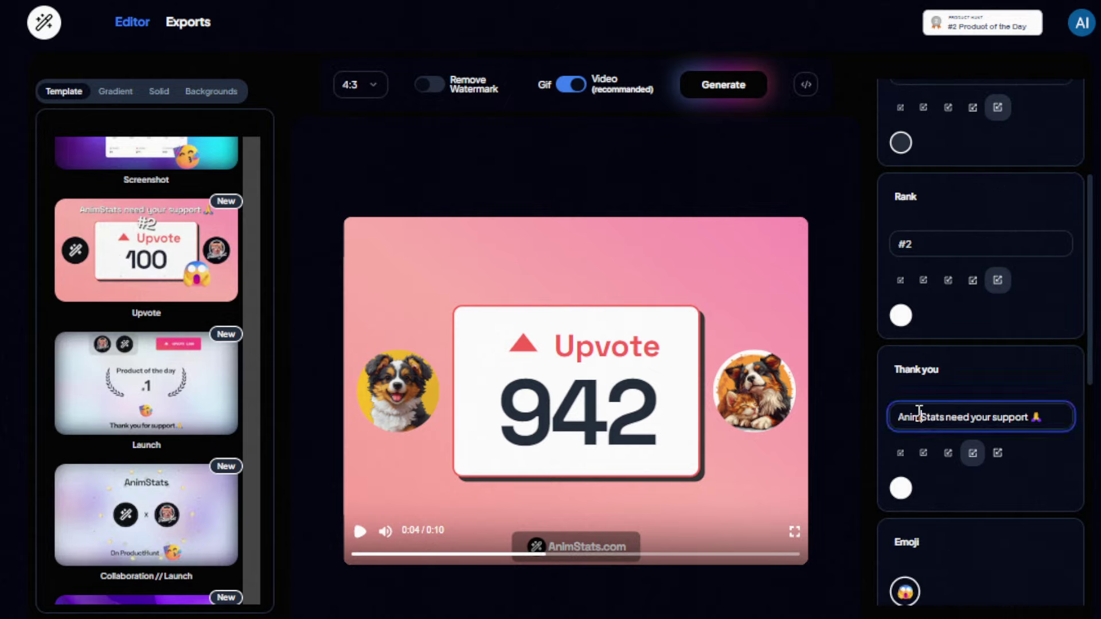
{"action": "key", "text": "ctrl+a"}
{"action": "left_click", "coordinate": [927, 417]}
{"action": "left_click_drag", "start_coordinate": [973, 418], "coordinate": [871, 427]}
{"action": "type", "text": "Thank you for"}
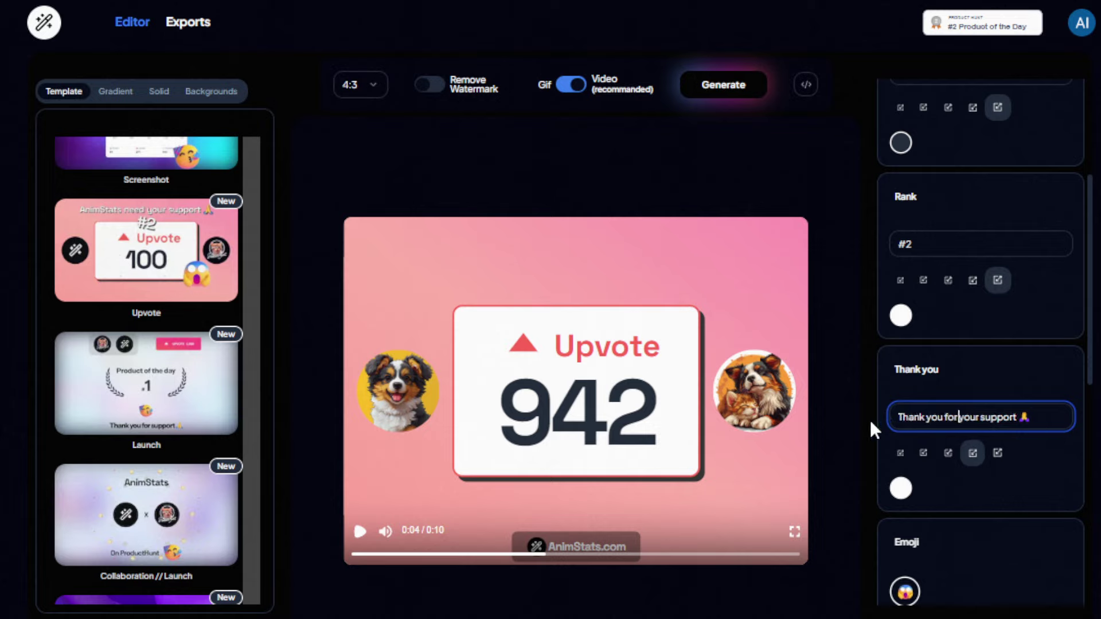
{"action": "scroll", "coordinate": [918, 384], "scroll_direction": "down", "scroll_amount": 3}
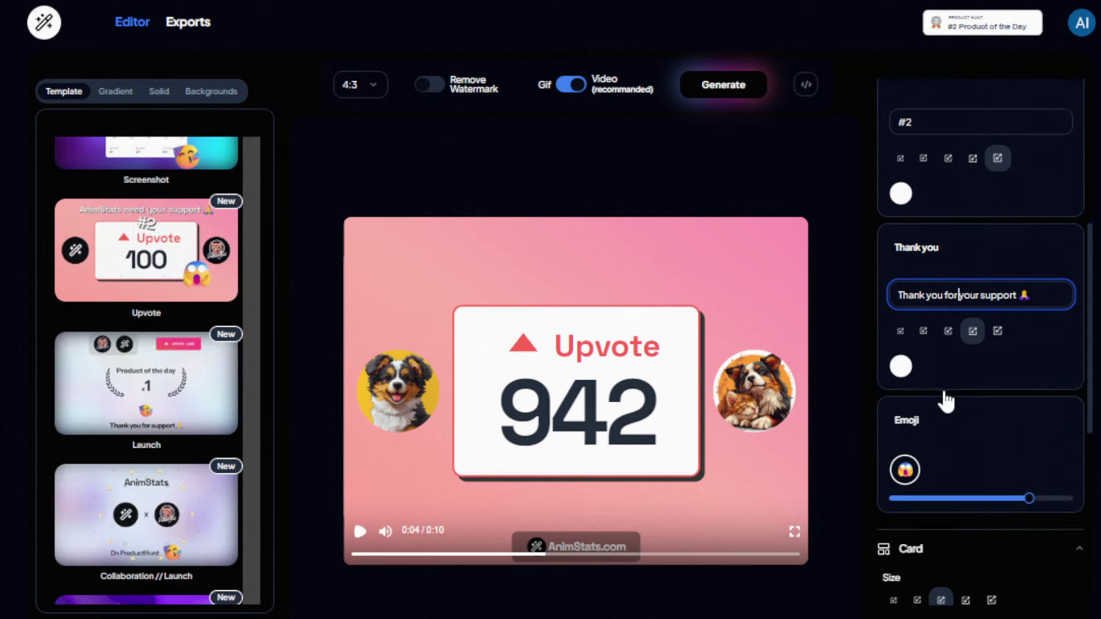
{"action": "left_click", "coordinate": [673, 549]}
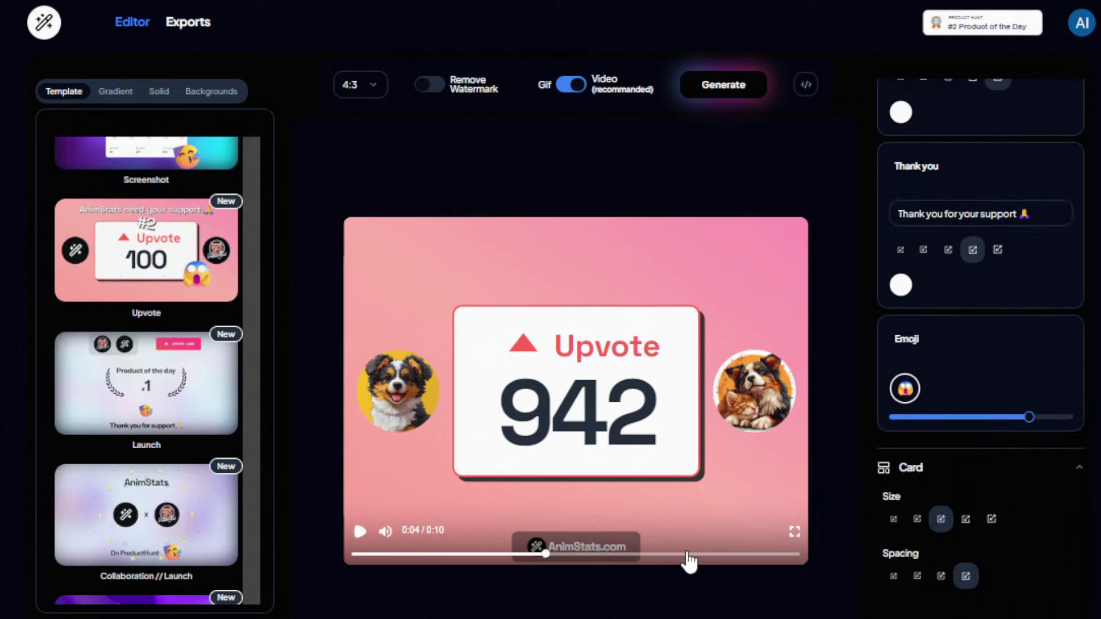
{"action": "left_click", "coordinate": [687, 554]}
Swap the shocked-face emoji for the yellow cat emoji and shrink it slightly.
{"action": "left_click", "coordinate": [905, 389]}
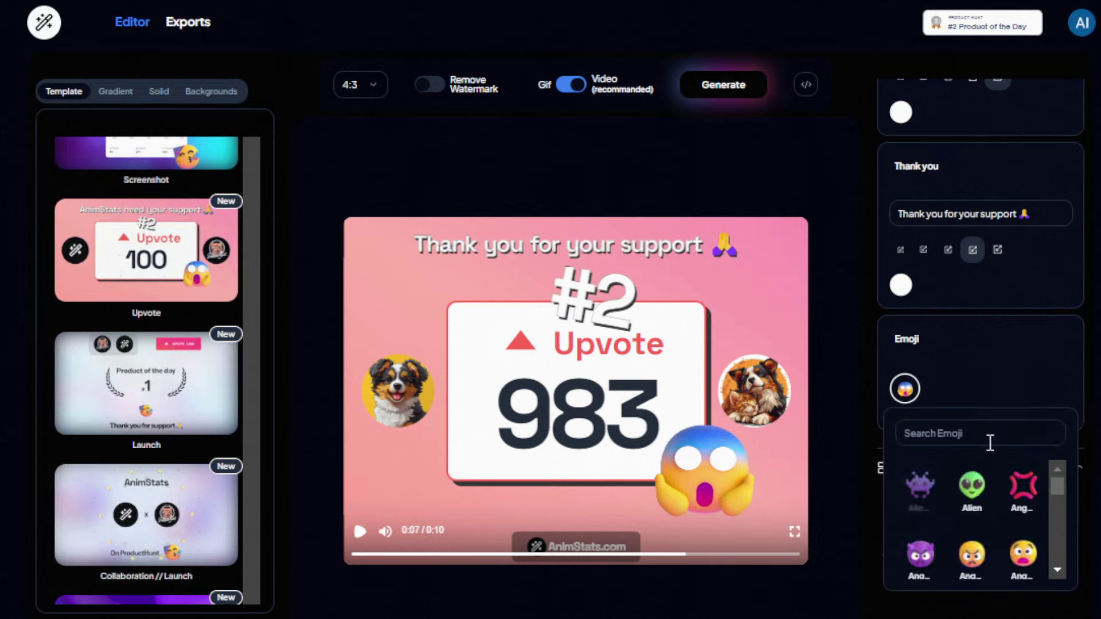
{"action": "left_click", "coordinate": [975, 389]}
{"action": "left_click", "coordinate": [906, 390]}
{"action": "scroll", "coordinate": [980, 505], "scroll_direction": "down", "scroll_amount": 3}
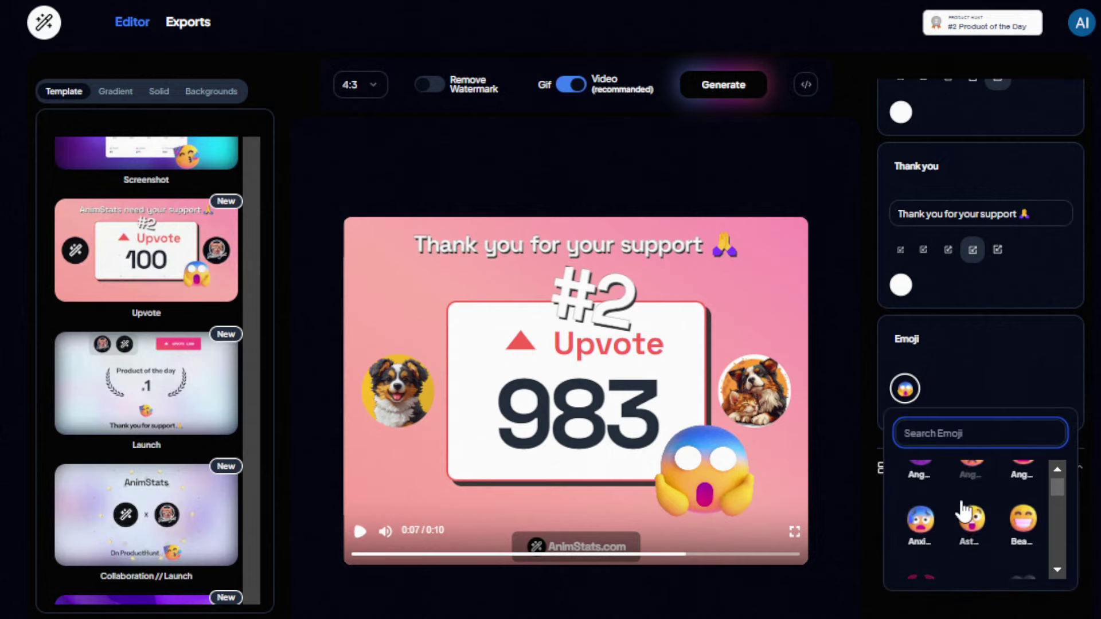
{"action": "left_click", "coordinate": [979, 530]}
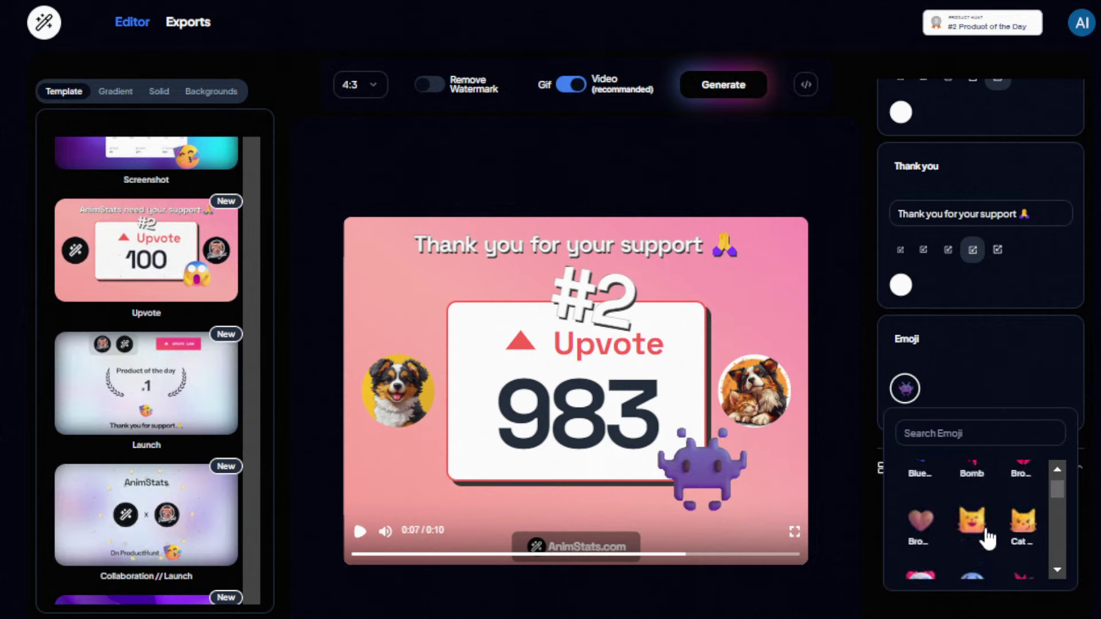
{"action": "scroll", "coordinate": [1057, 505], "scroll_direction": "down", "scroll_amount": 1}
{"action": "scroll", "coordinate": [979, 542], "scroll_direction": "up", "scroll_amount": 1}
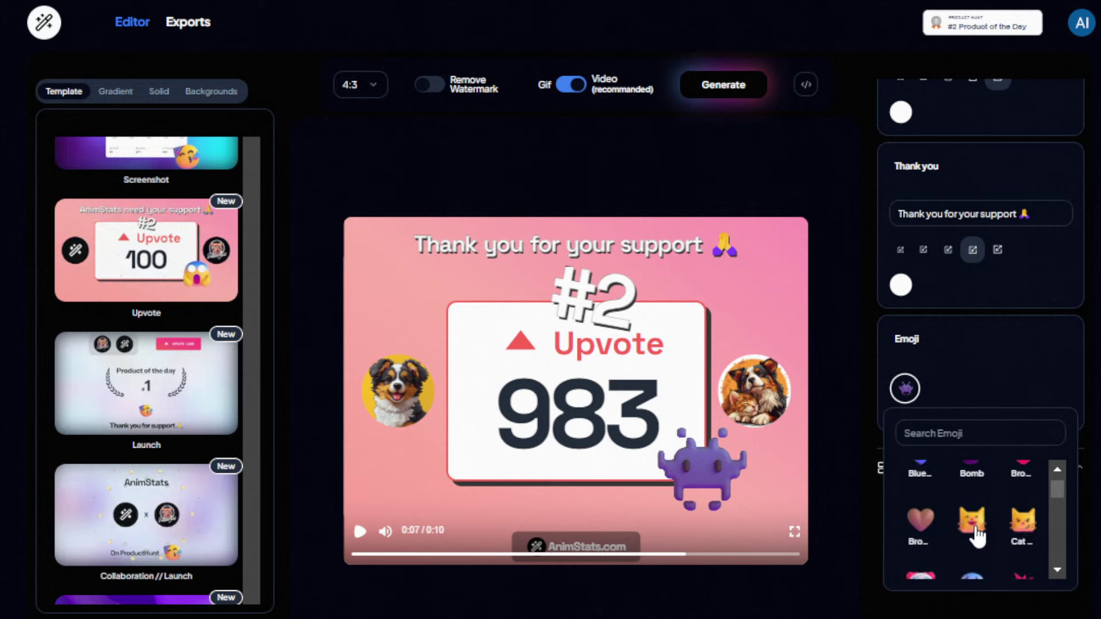
{"action": "left_click", "coordinate": [1015, 537]}
{"action": "scroll", "coordinate": [1018, 539], "scroll_direction": "down", "scroll_amount": 3}
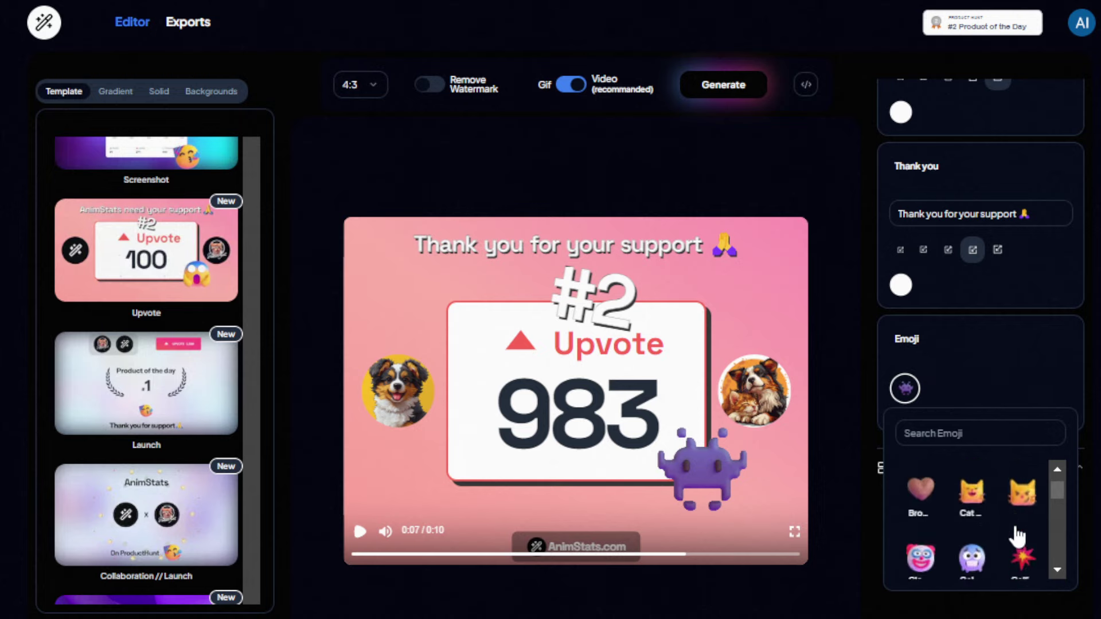
{"action": "scroll", "coordinate": [1024, 544], "scroll_direction": "up", "scroll_amount": 3}
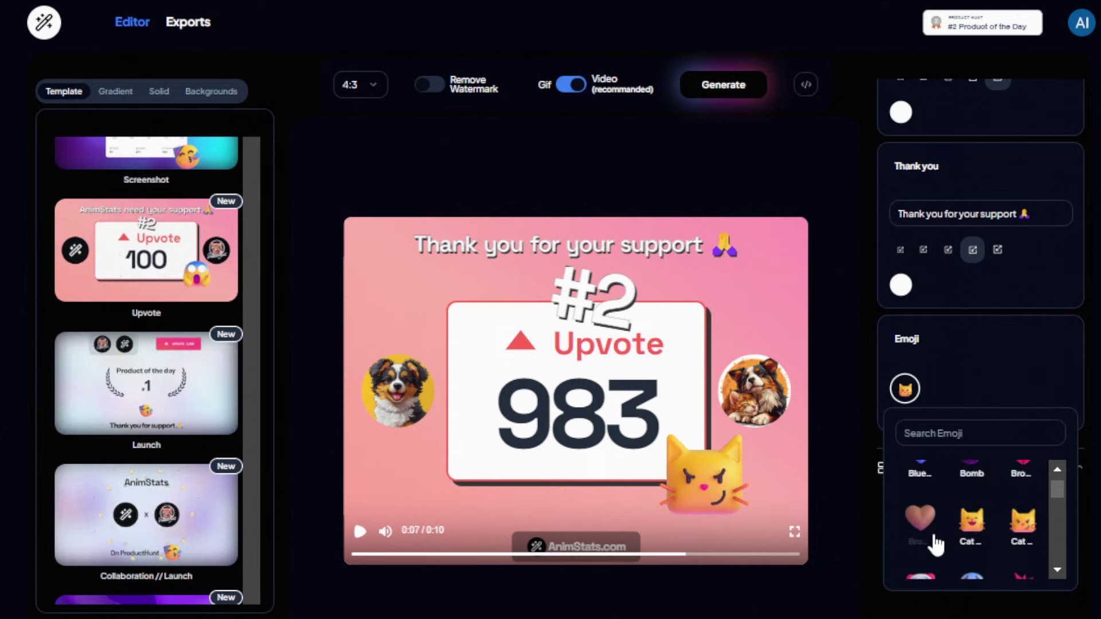
{"action": "left_click", "coordinate": [997, 372]}
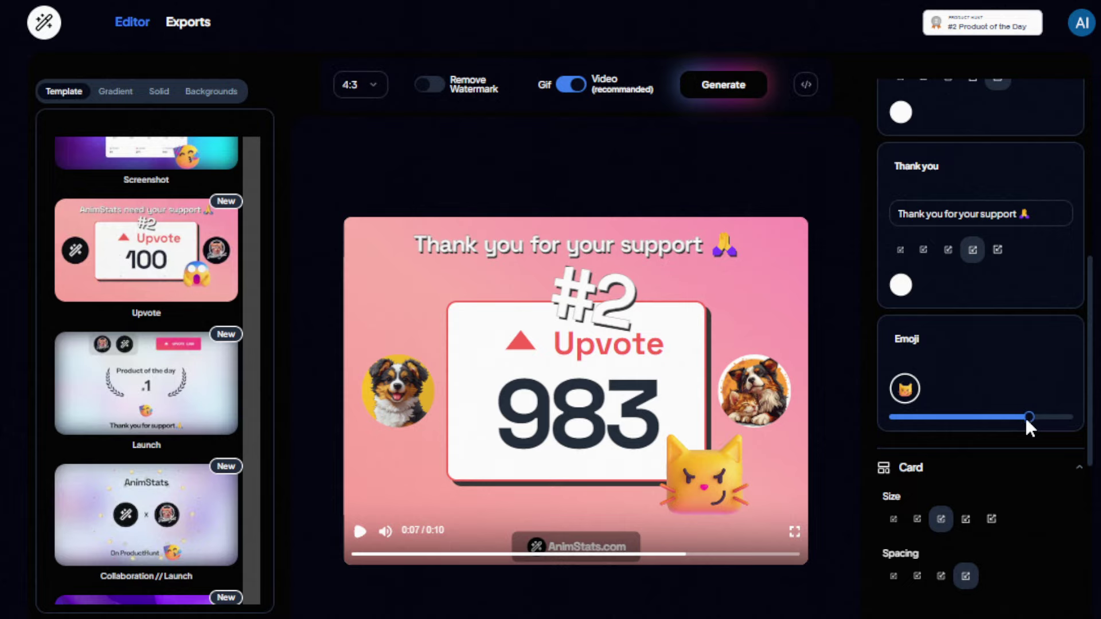
{"action": "mouse_move", "coordinate": [1027, 421]}
{"action": "left_mouse_down"}
{"action": "mouse_move", "coordinate": [927, 424]}
{"action": "mouse_move", "coordinate": [1025, 436]}
{"action": "left_mouse_up"}
{"action": "scroll", "coordinate": [975, 367], "scroll_direction": "down", "scroll_amount": 2}
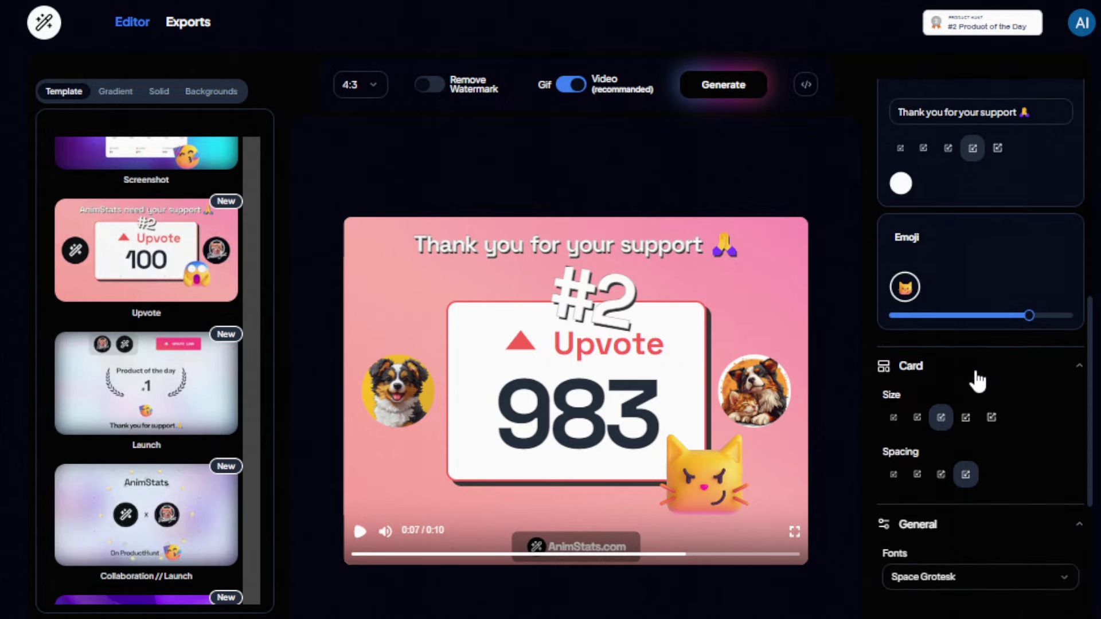
{"action": "left_click", "coordinate": [918, 423]}
{"action": "left_click", "coordinate": [941, 419]}
{"action": "left_click", "coordinate": [966, 423]}
{"action": "left_click", "coordinate": [942, 420]}
{"action": "left_click", "coordinate": [918, 481]}
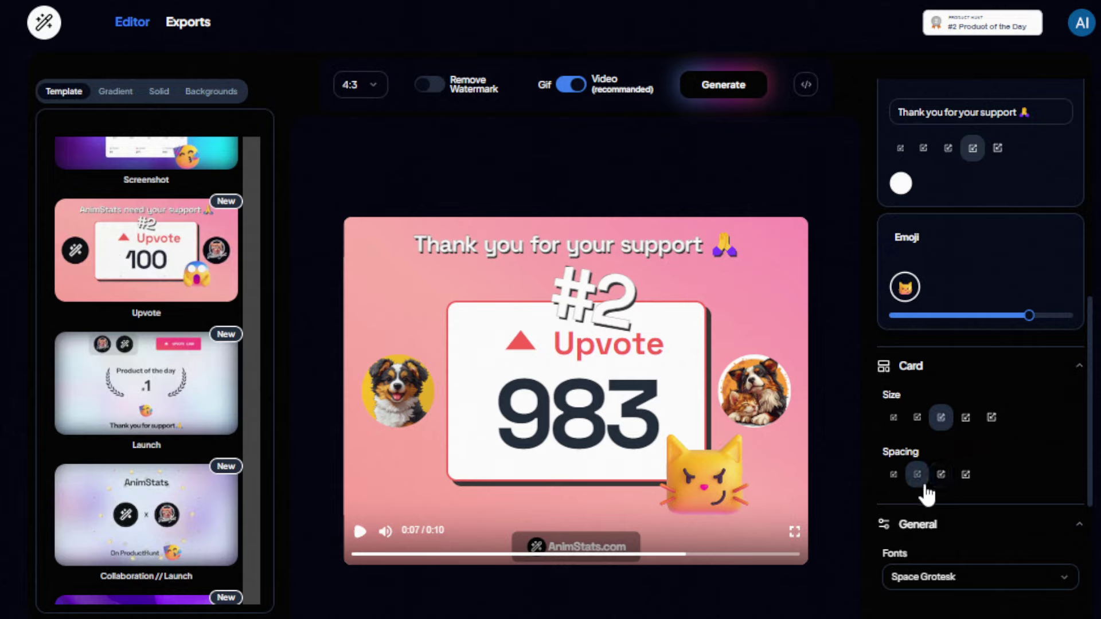
{"action": "left_click", "coordinate": [966, 477]}
{"action": "scroll", "coordinate": [1014, 379], "scroll_direction": "down", "scroll_amount": 4}
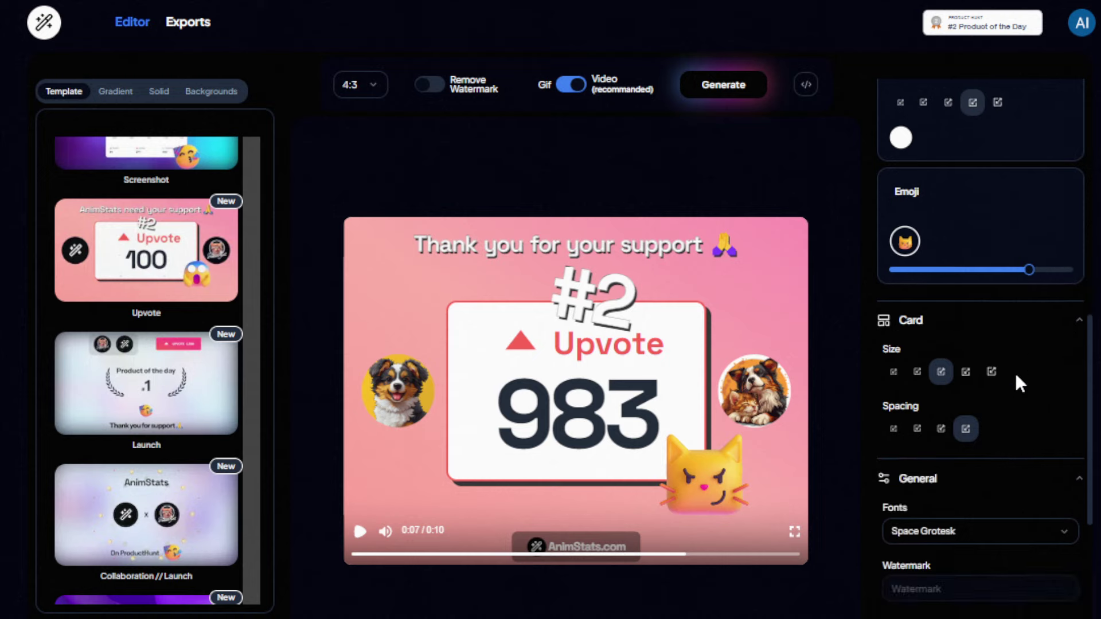
{"action": "left_click", "coordinate": [1044, 379]}
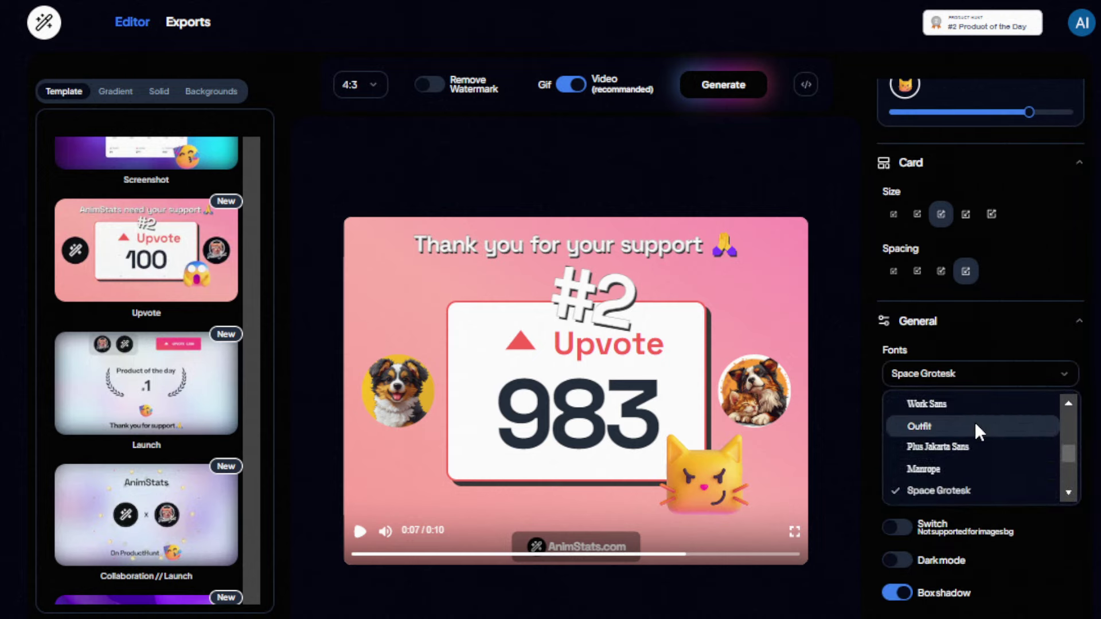
{"action": "left_click", "coordinate": [842, 392]}
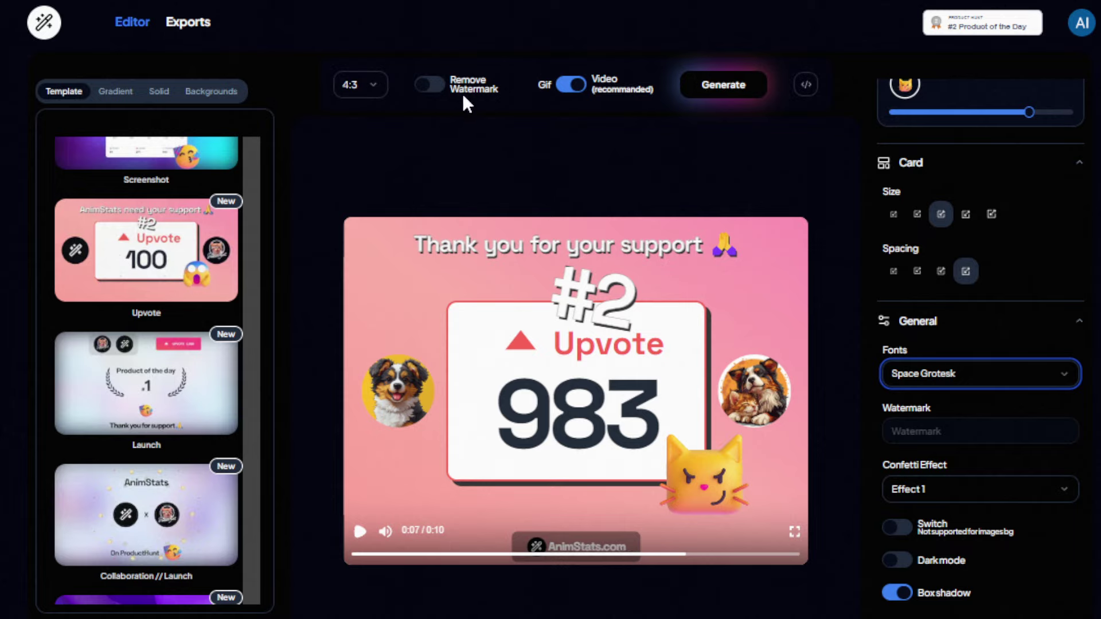
{"action": "scroll", "coordinate": [982, 402], "scroll_direction": "down", "scroll_amount": 2}
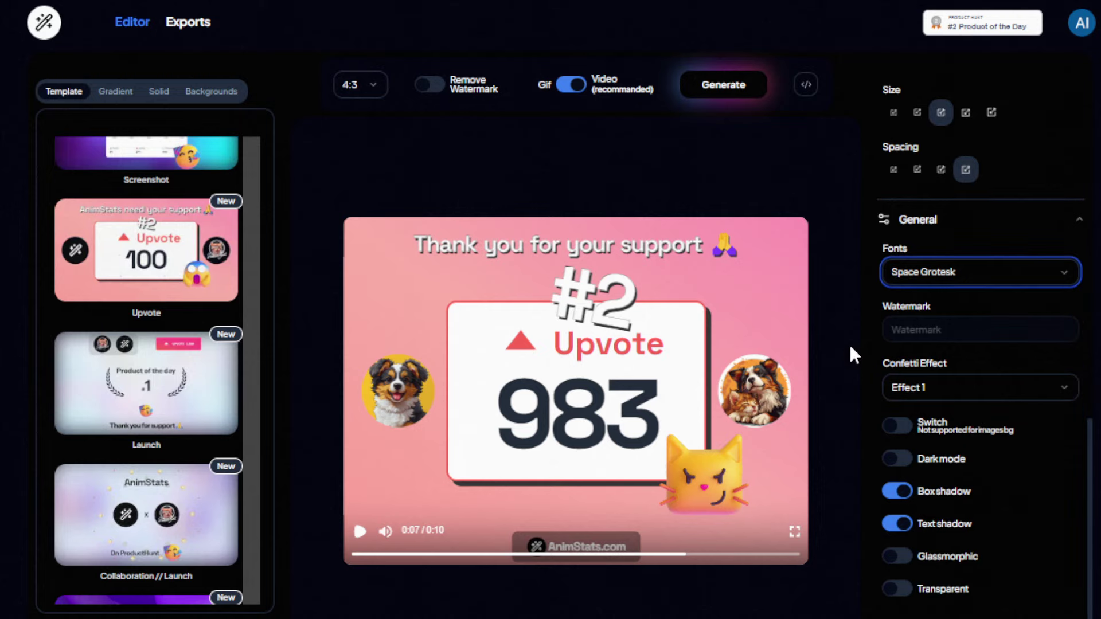
{"action": "left_click", "coordinate": [987, 399]}
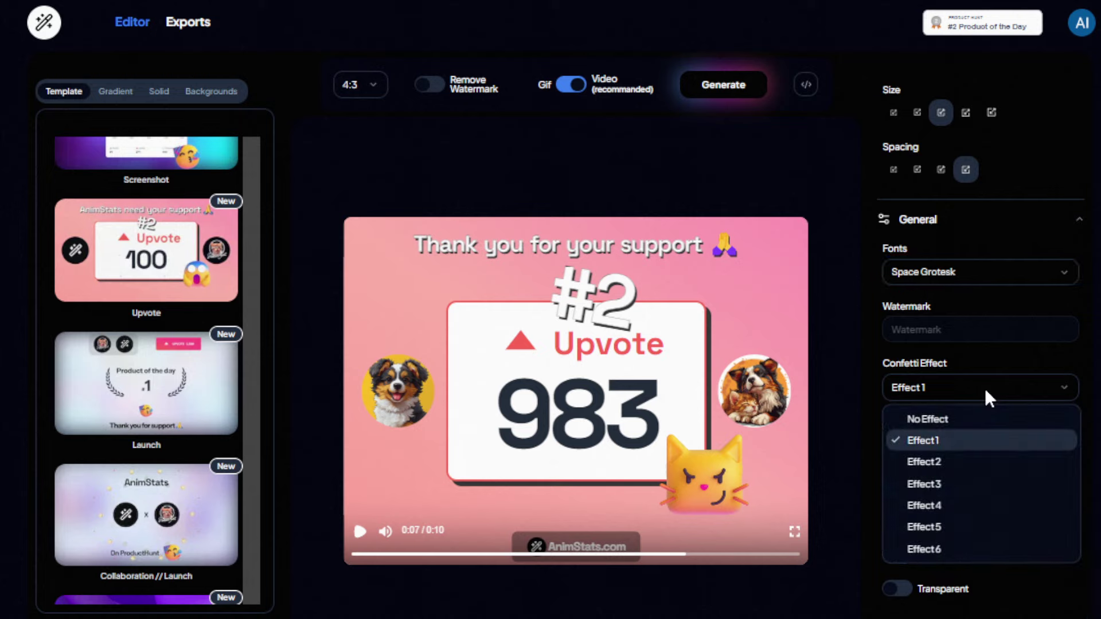
{"action": "left_click", "coordinate": [847, 445]}
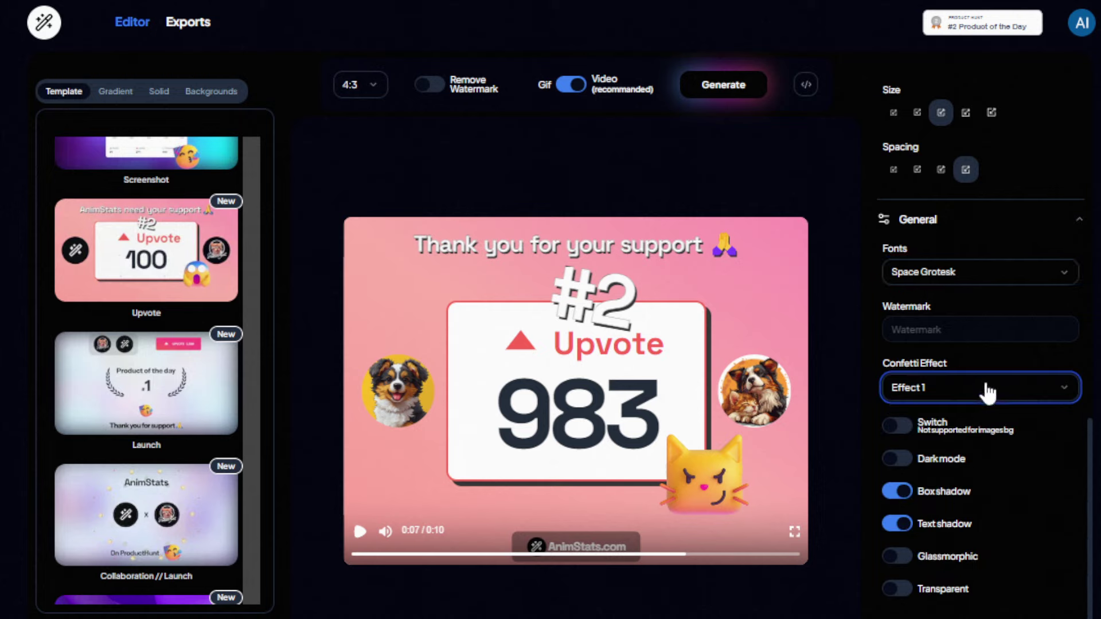
{"action": "left_click", "coordinate": [903, 498]}
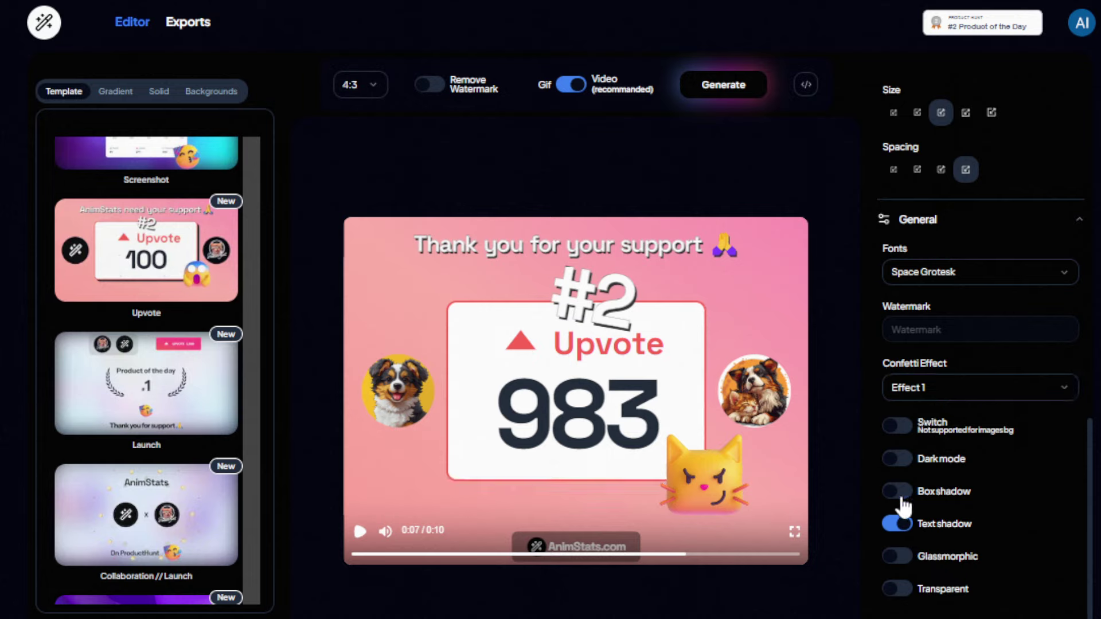
{"action": "left_click", "coordinate": [906, 499]}
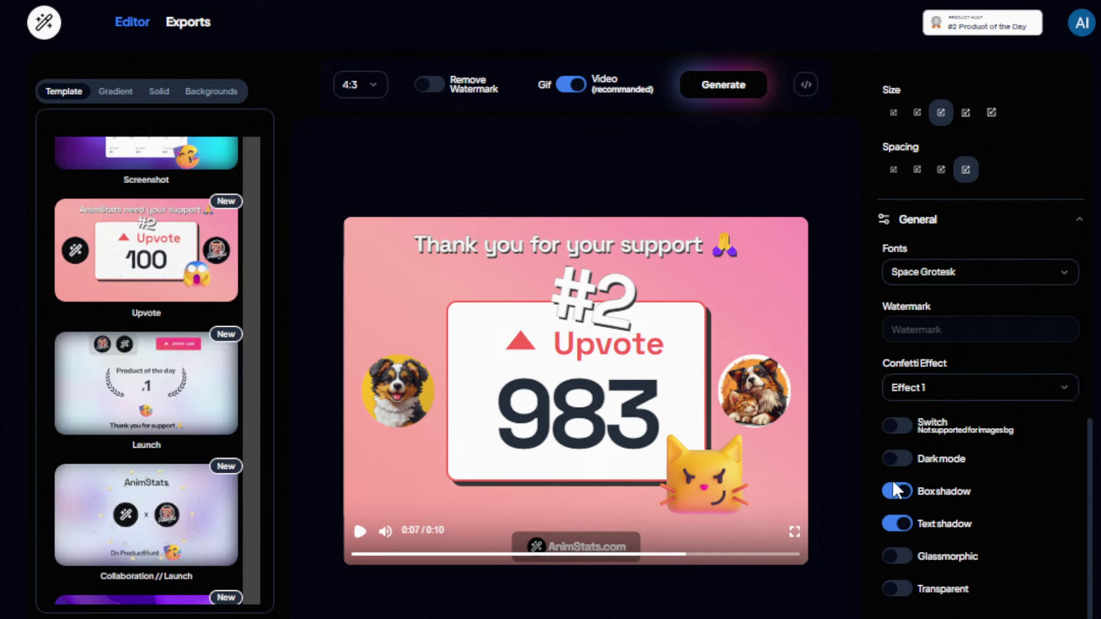
{"action": "left_click", "coordinate": [908, 462]}
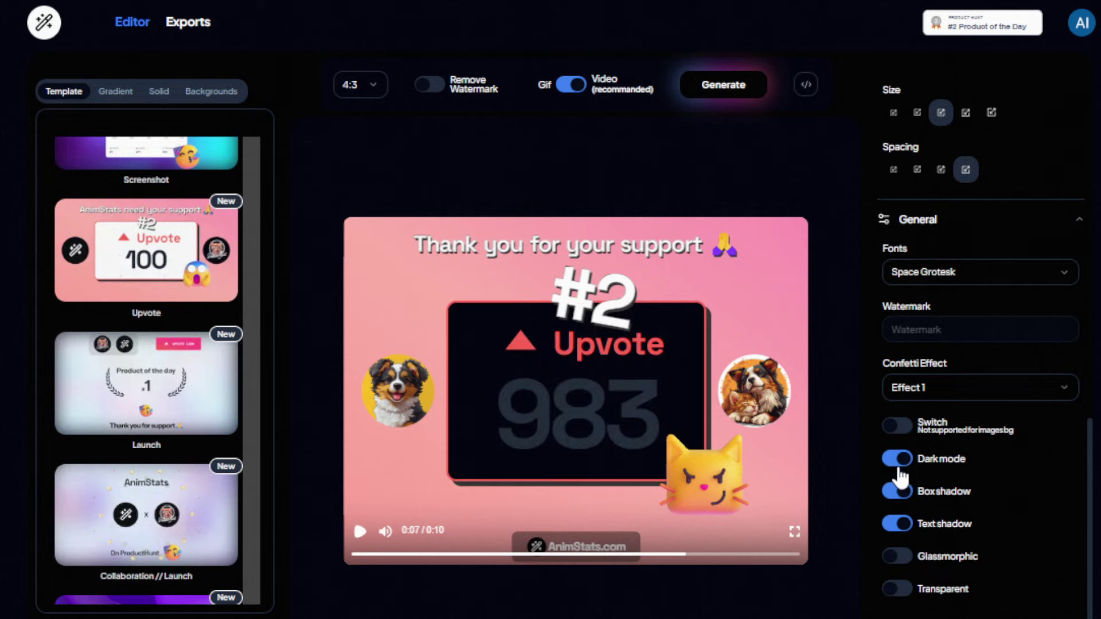
{"action": "left_click", "coordinate": [903, 461]}
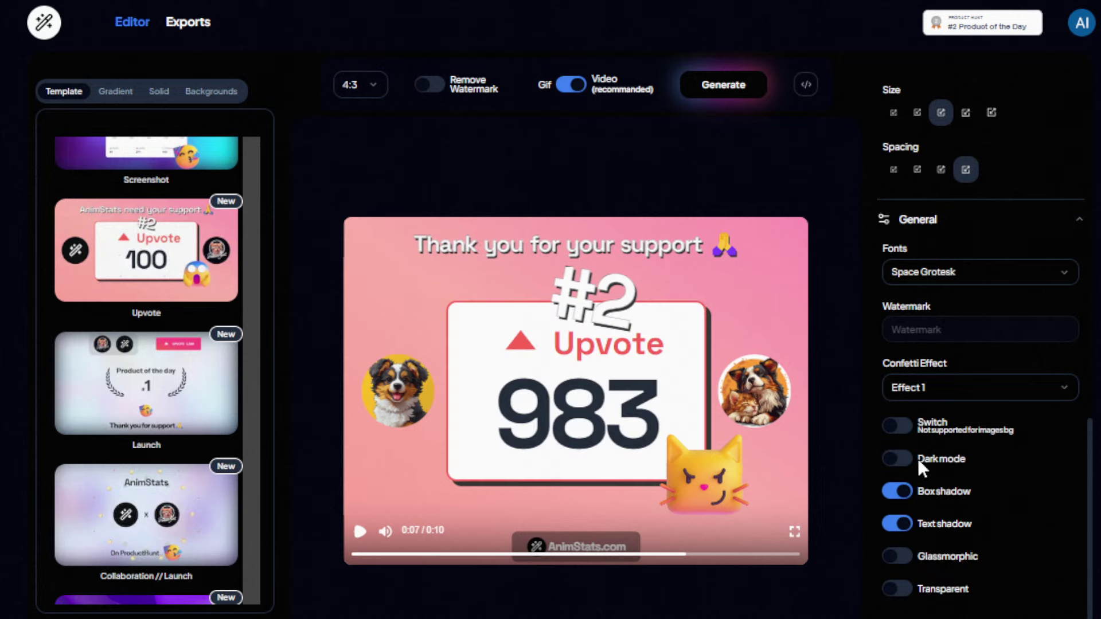
{"action": "left_click", "coordinate": [898, 527]}
{"action": "left_click", "coordinate": [898, 526]}
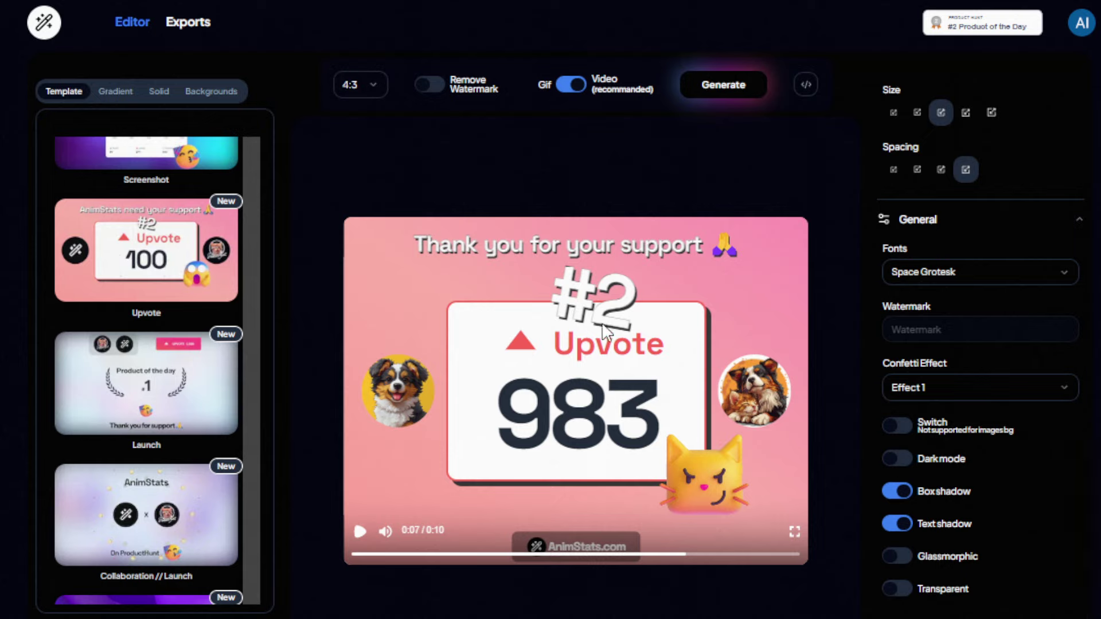
{"action": "scroll", "coordinate": [940, 471], "scroll_direction": "down", "scroll_amount": 1}
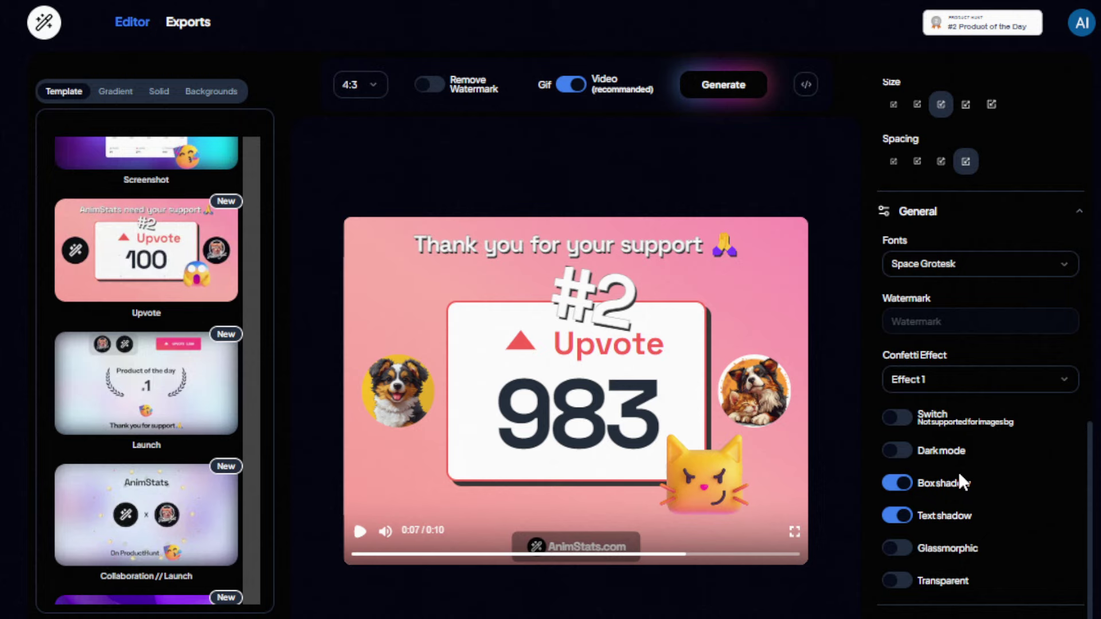
{"action": "left_click", "coordinate": [890, 553]}
{"action": "left_click", "coordinate": [897, 550]}
{"action": "left_click", "coordinate": [900, 582]}
{"action": "left_click", "coordinate": [898, 581]}
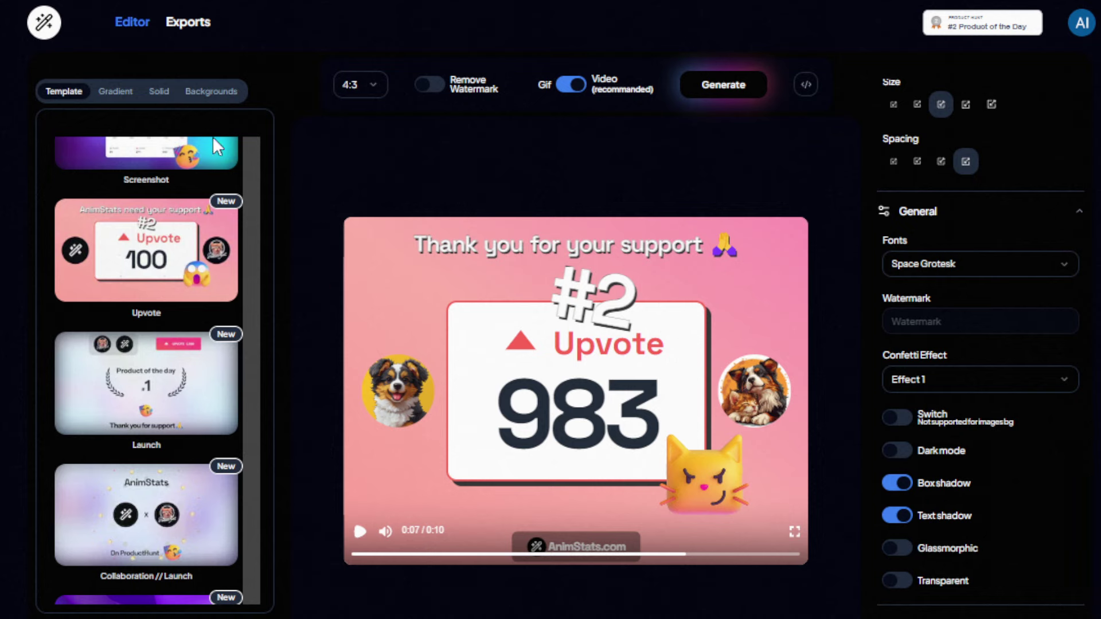
Try red-orange, orange-pink, magenta and pink-orange-yellow gradient backgrounds.
{"action": "left_click", "coordinate": [118, 92]}
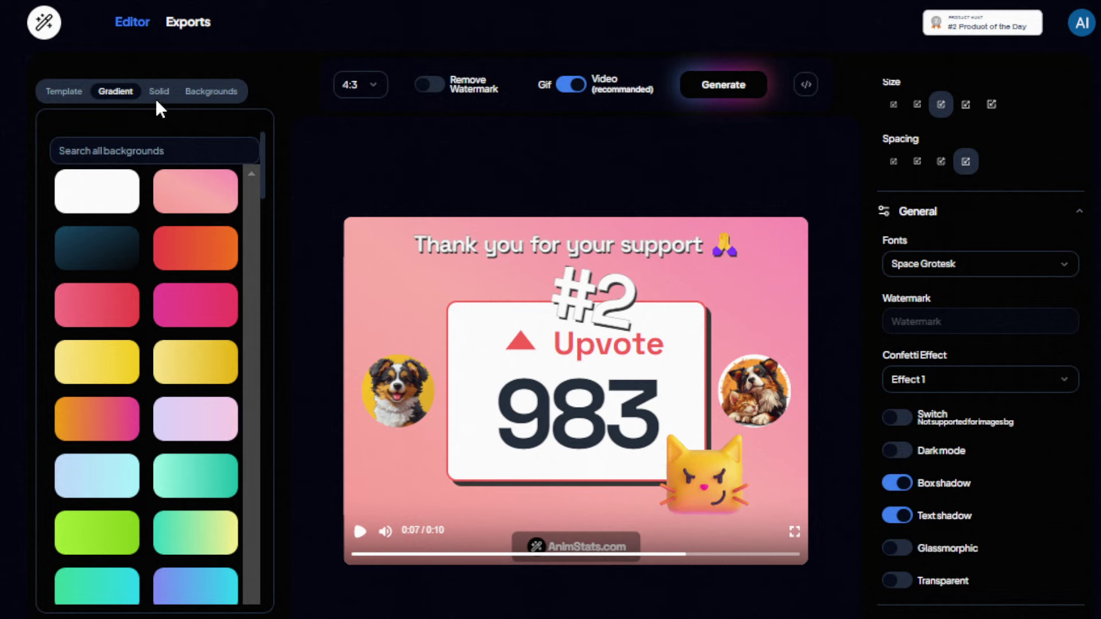
{"action": "left_click", "coordinate": [198, 259]}
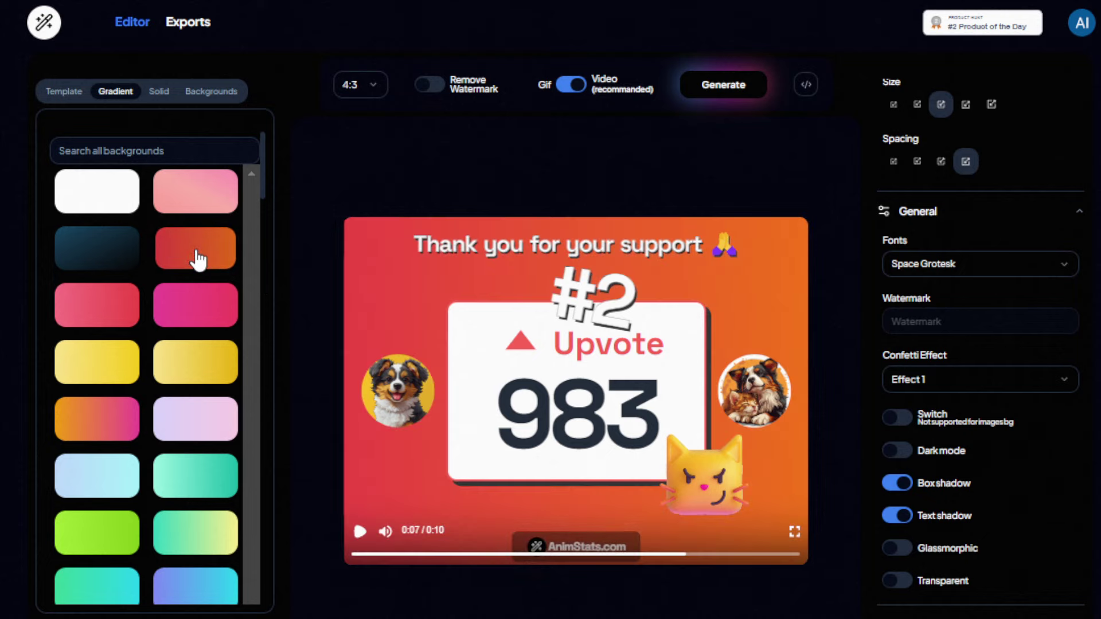
{"action": "left_click", "coordinate": [127, 252]}
{"action": "scroll", "coordinate": [158, 471], "scroll_direction": "down", "scroll_amount": 4}
{"action": "left_click", "coordinate": [98, 241]}
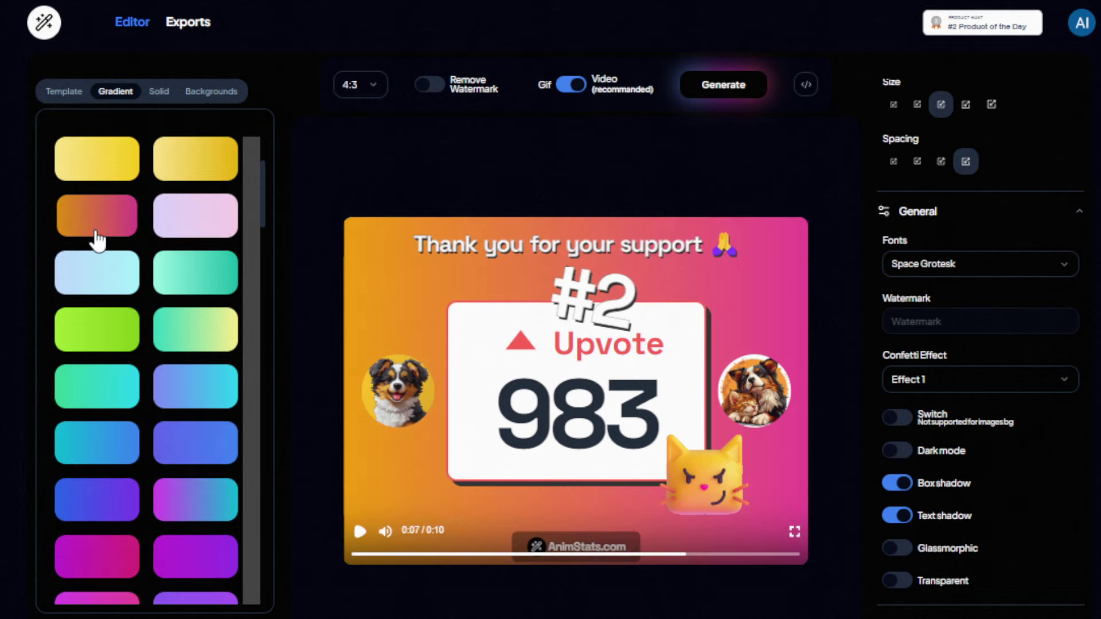
{"action": "scroll", "coordinate": [128, 319], "scroll_direction": "down", "scroll_amount": 2}
{"action": "left_click", "coordinate": [132, 448]}
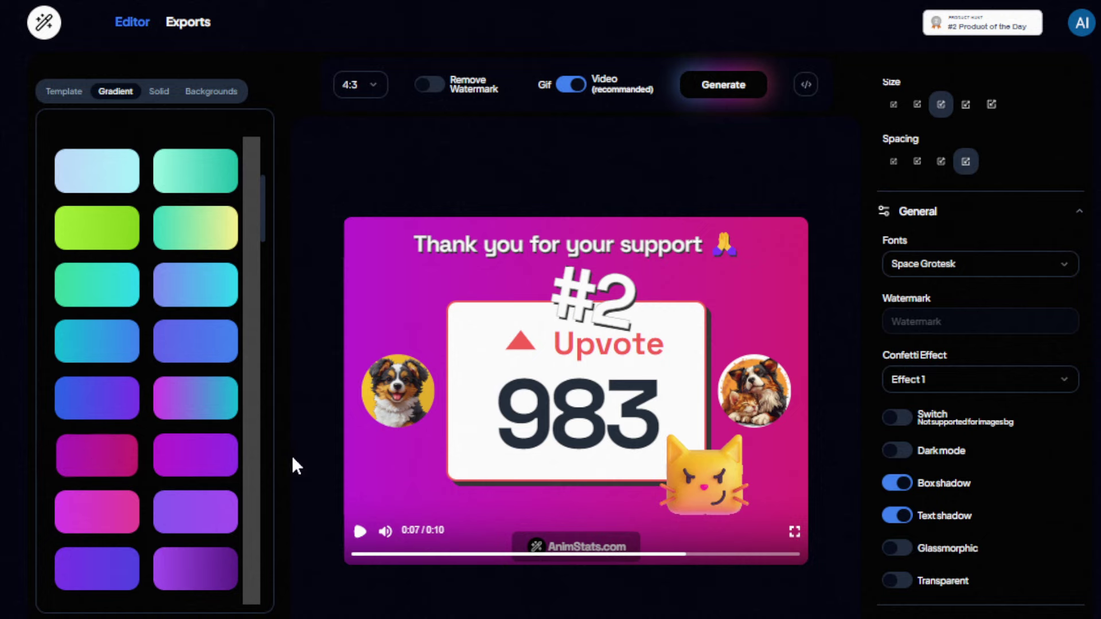
{"action": "scroll", "coordinate": [264, 536], "scroll_direction": "down", "scroll_amount": 7}
{"action": "left_click", "coordinate": [216, 391]}
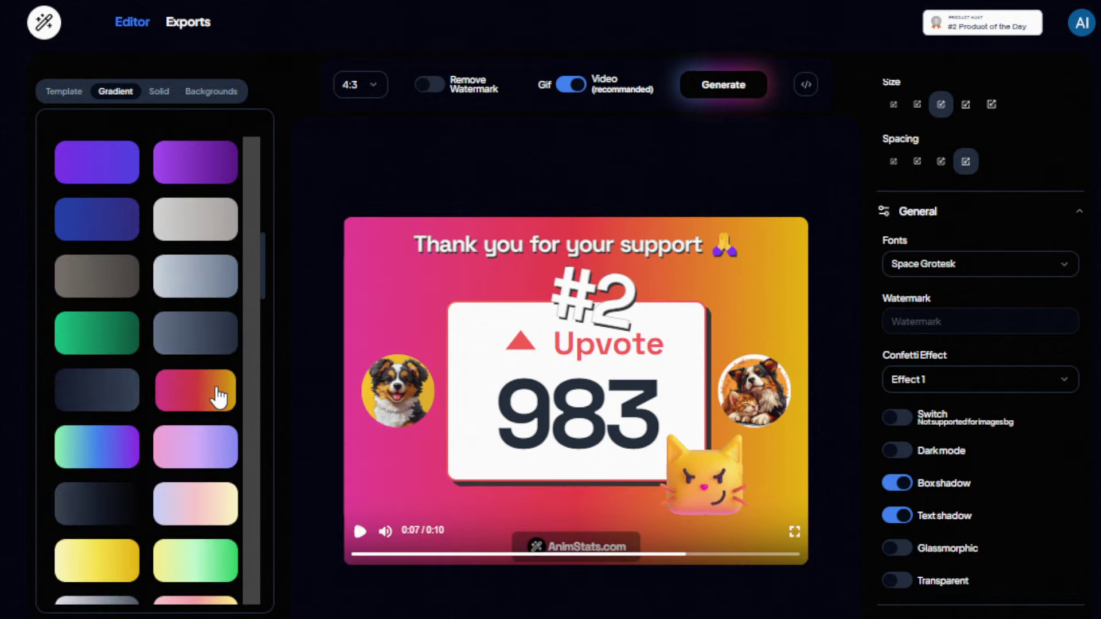
Try solid background colours, from pale pink to navy.
{"action": "left_click", "coordinate": [159, 91]}
{"action": "scroll", "coordinate": [160, 401], "scroll_direction": "down", "scroll_amount": 4}
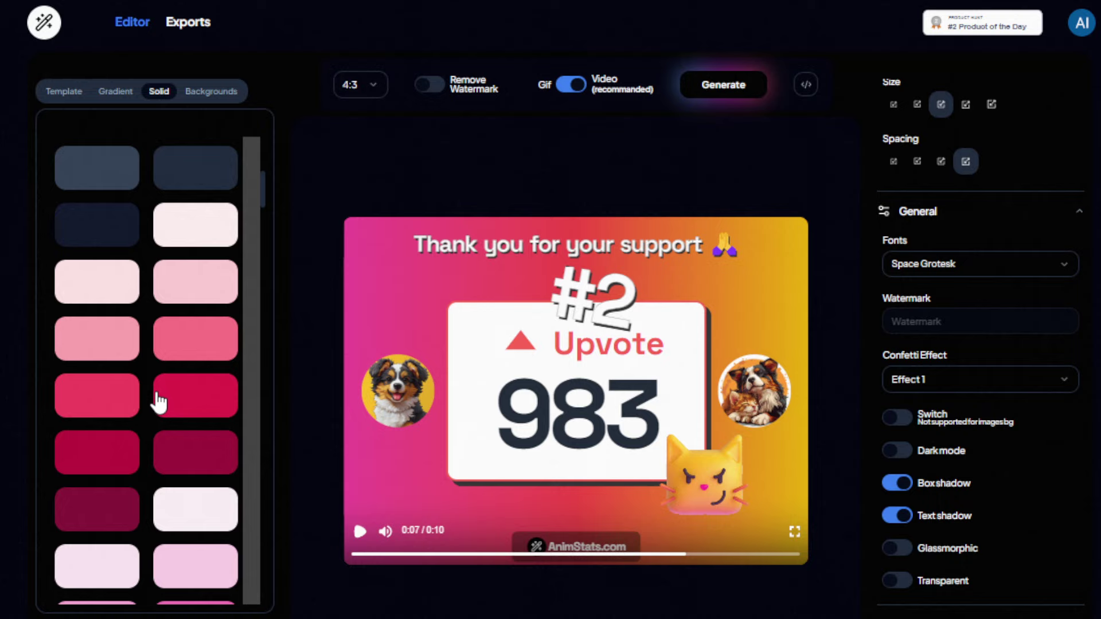
{"action": "scroll", "coordinate": [122, 351], "scroll_direction": "down", "scroll_amount": 4}
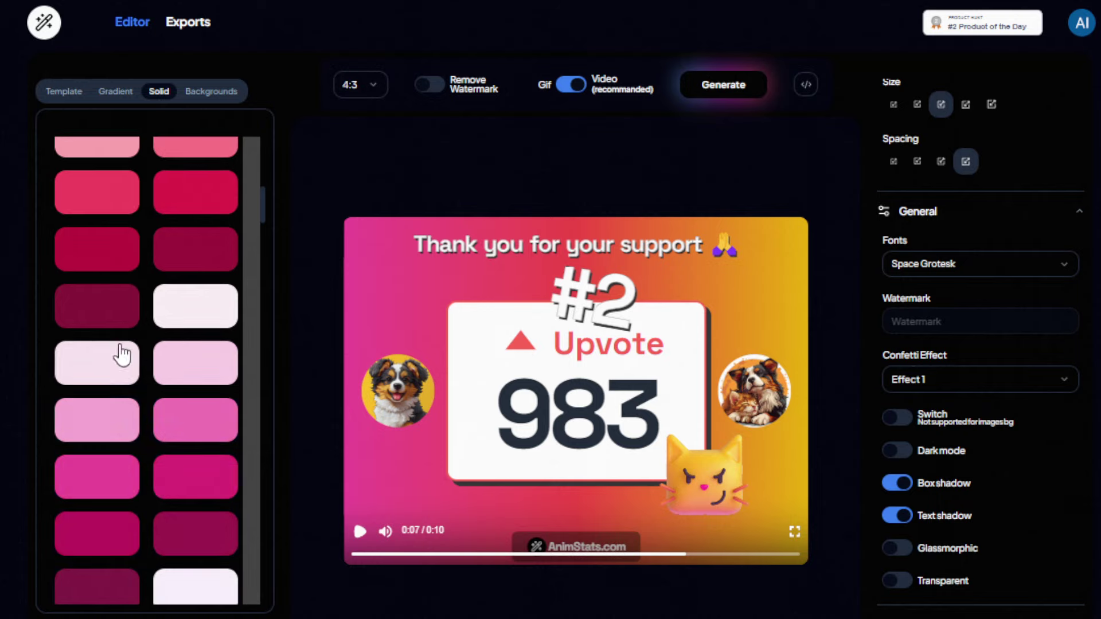
{"action": "left_click", "coordinate": [218, 325]}
{"action": "scroll", "coordinate": [78, 290], "scroll_direction": "up", "scroll_amount": 7}
{"action": "left_click", "coordinate": [83, 298]}
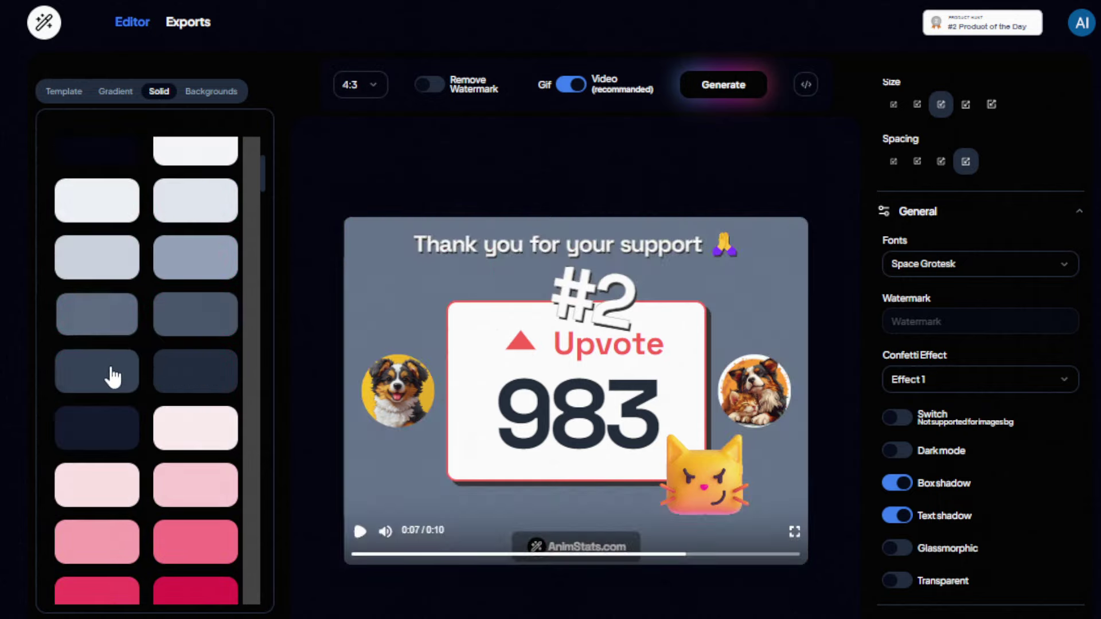
{"action": "left_click", "coordinate": [111, 373]}
{"action": "left_click", "coordinate": [111, 438]}
Try the purple lightning and dark green teal image backgrounds.
{"action": "left_click", "coordinate": [206, 91]}
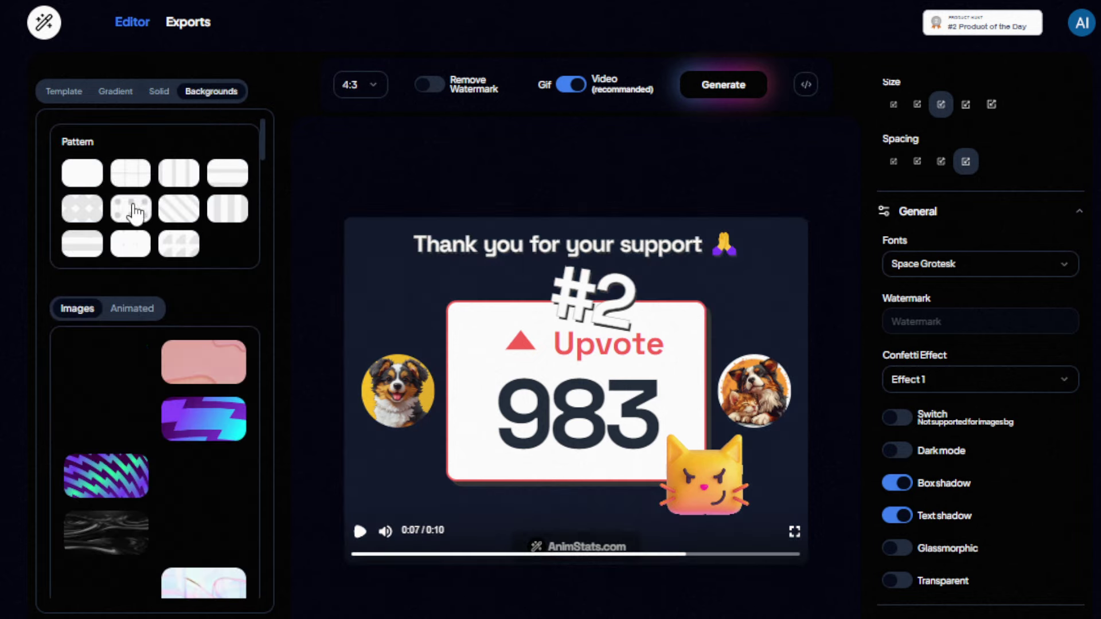
{"action": "left_click", "coordinate": [185, 421]}
{"action": "scroll", "coordinate": [167, 385], "scroll_direction": "down", "scroll_amount": 3}
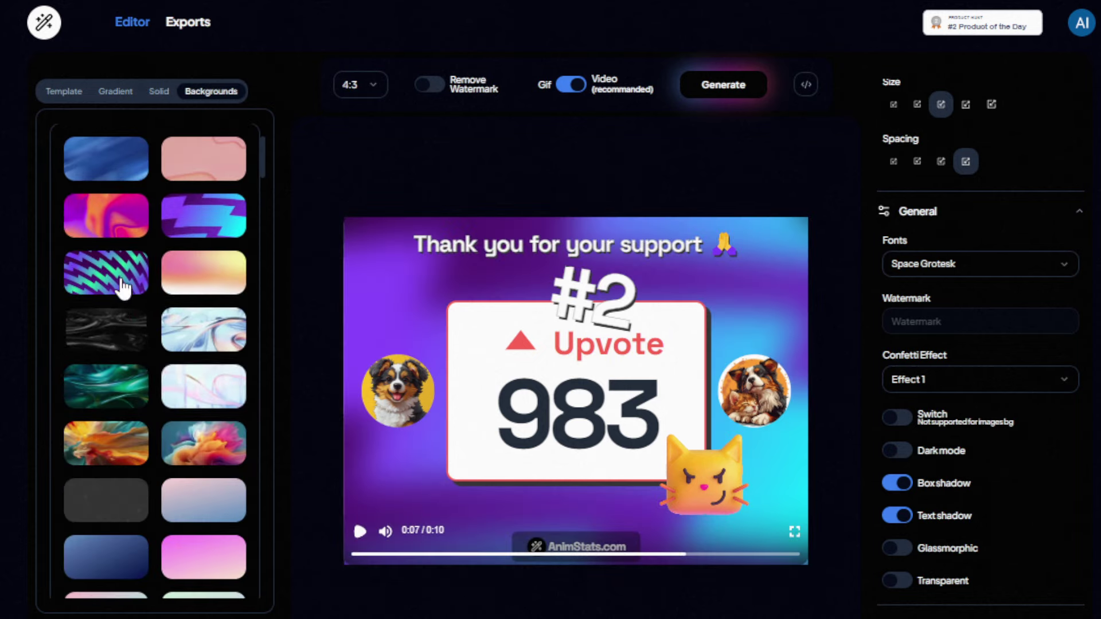
{"action": "left_click", "coordinate": [118, 343]}
{"action": "left_click", "coordinate": [113, 381]}
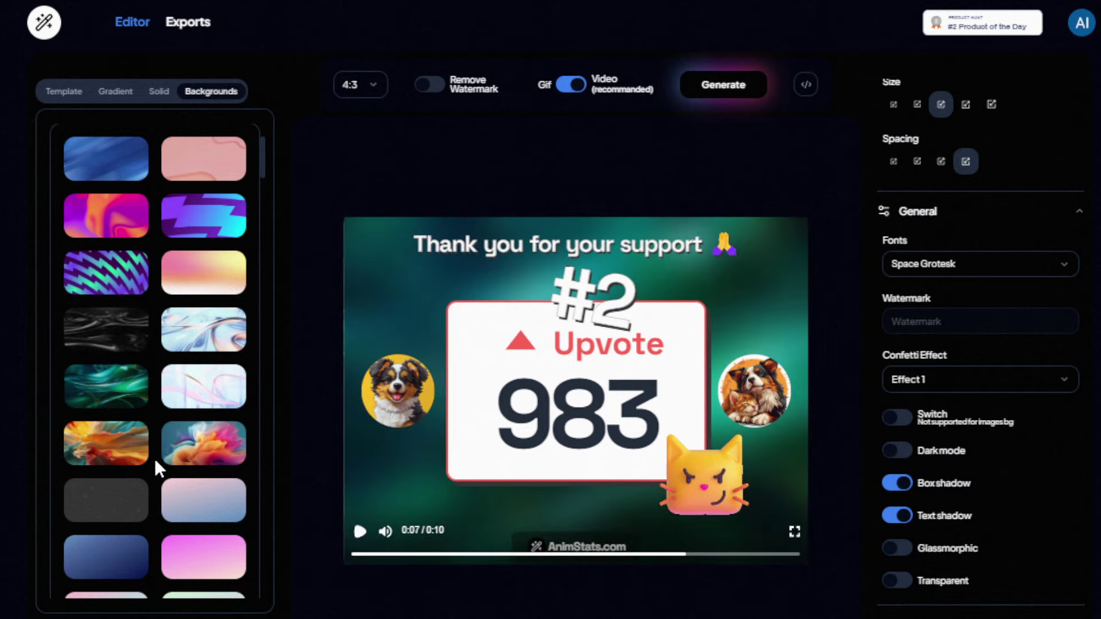
Go back to the gradients and apply the pink-to-orange gradient background.
{"action": "left_click", "coordinate": [127, 92]}
{"action": "left_click", "coordinate": [97, 419]}
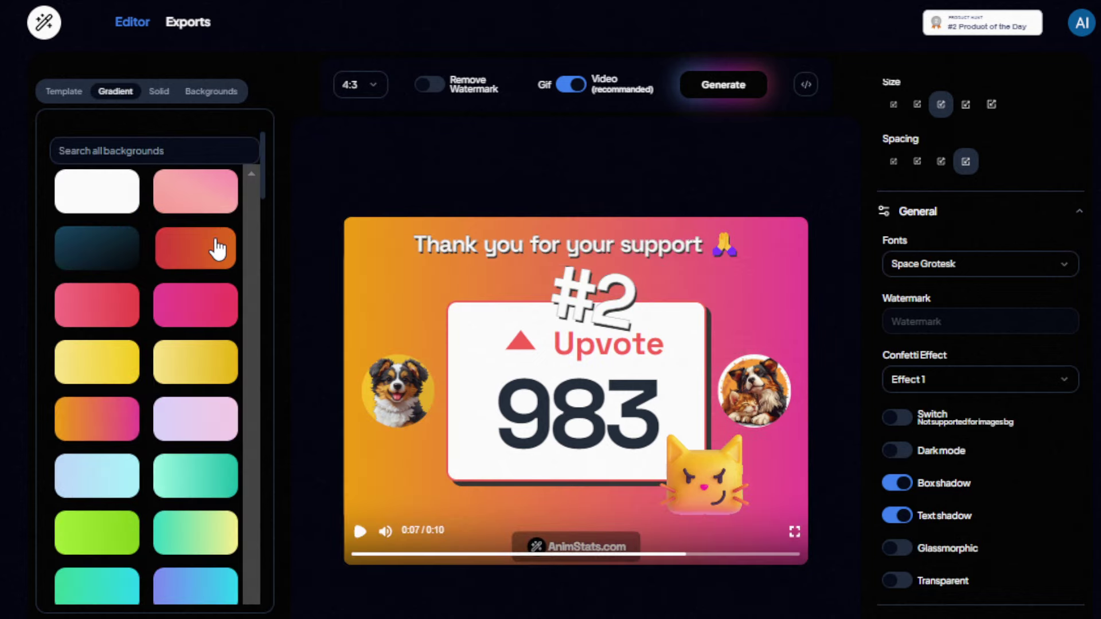
{"action": "scroll", "coordinate": [172, 423], "scroll_direction": "down", "scroll_amount": 10}
{"action": "left_click", "coordinate": [190, 289]}
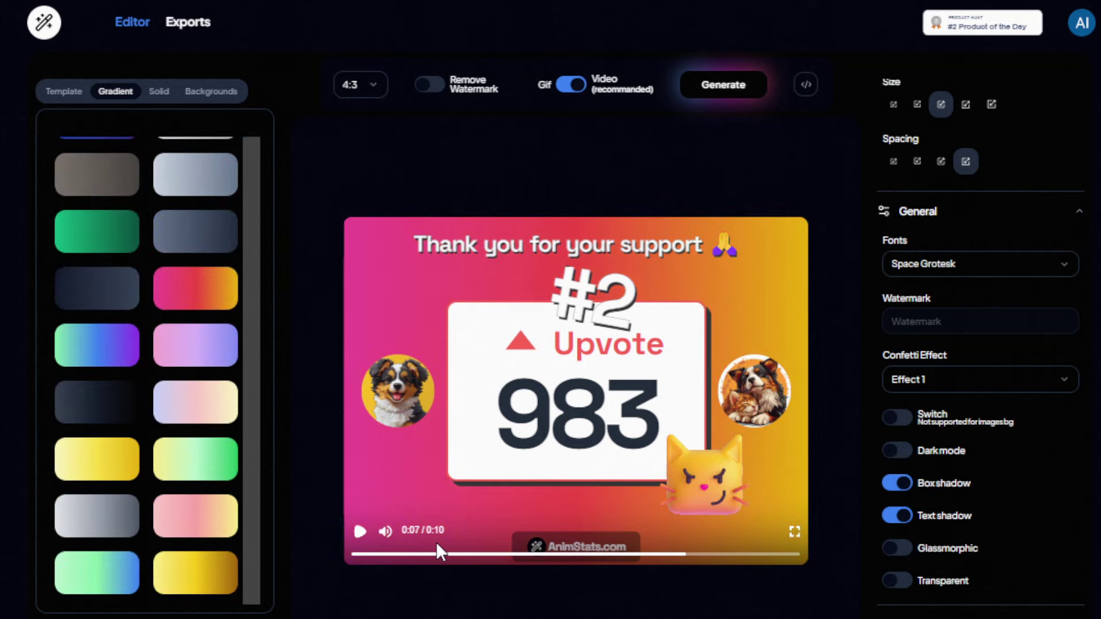
Replay the pink-orange upvote animation from the beginning, then pause it.
{"action": "left_click", "coordinate": [353, 555]}
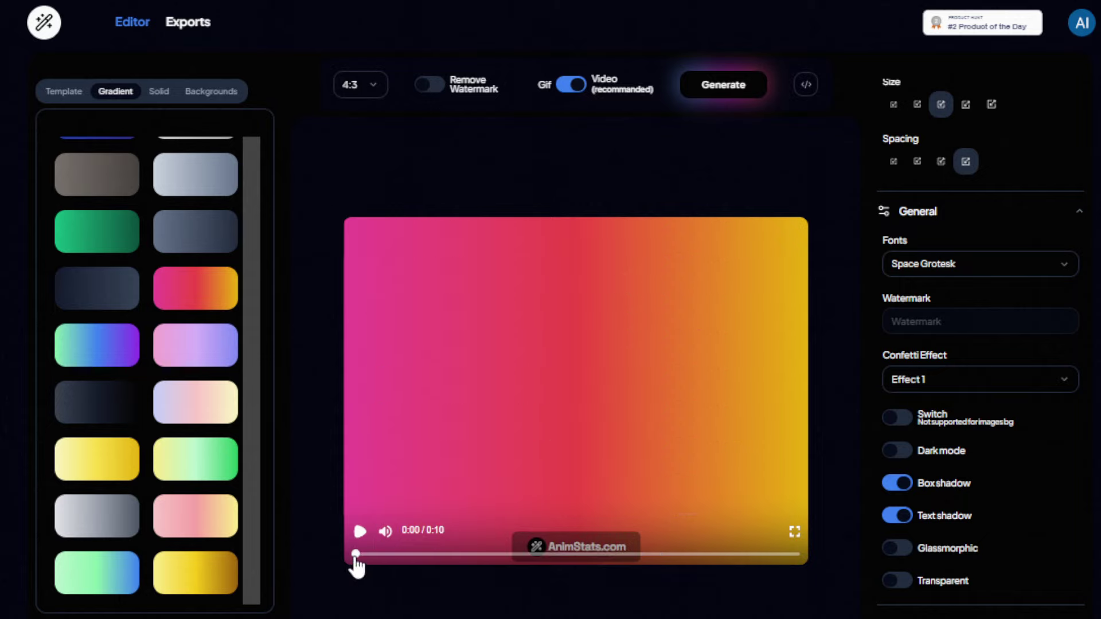
{"action": "left_click", "coordinate": [358, 538]}
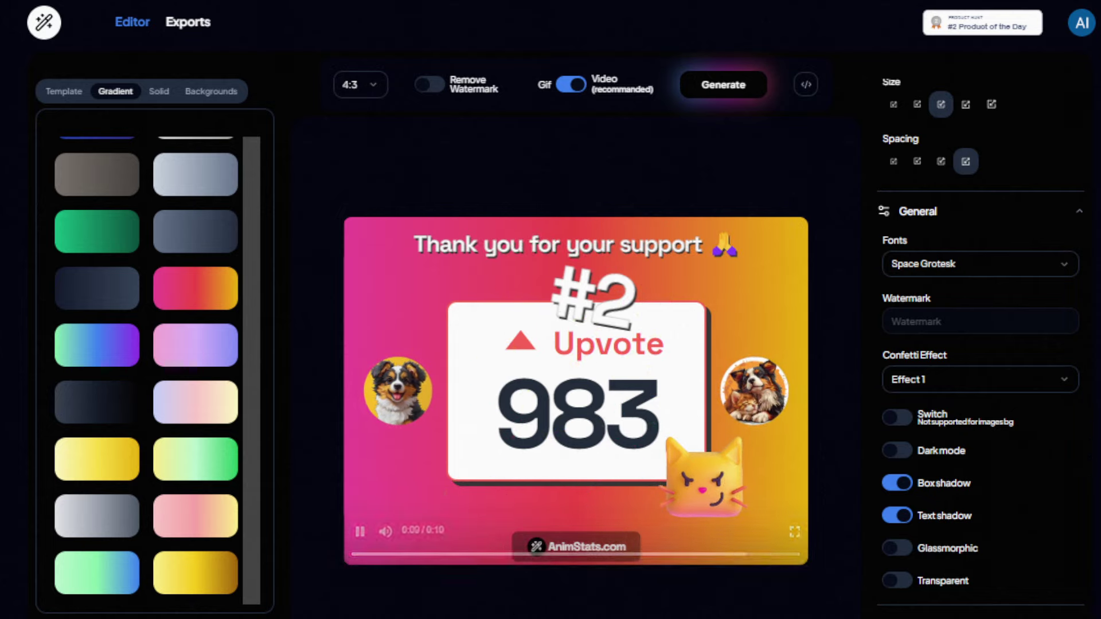
{"action": "left_click", "coordinate": [359, 531]}
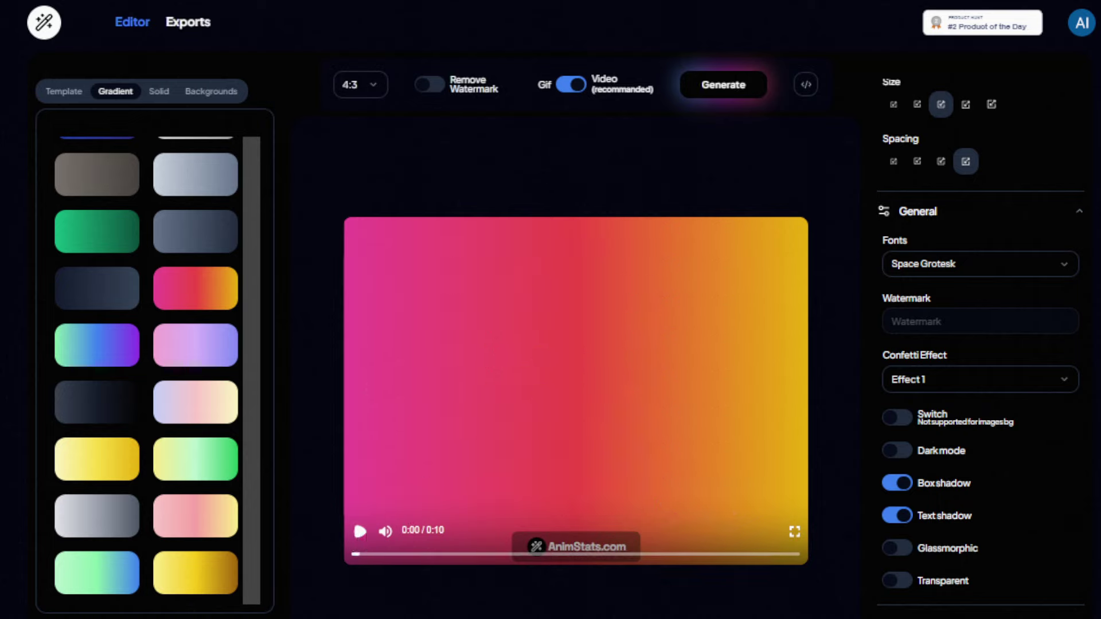
{"action": "left_click", "coordinate": [373, 86]}
Set the video to 9:16 and play the tall preview partway through the count.
{"action": "left_click", "coordinate": [368, 242]}
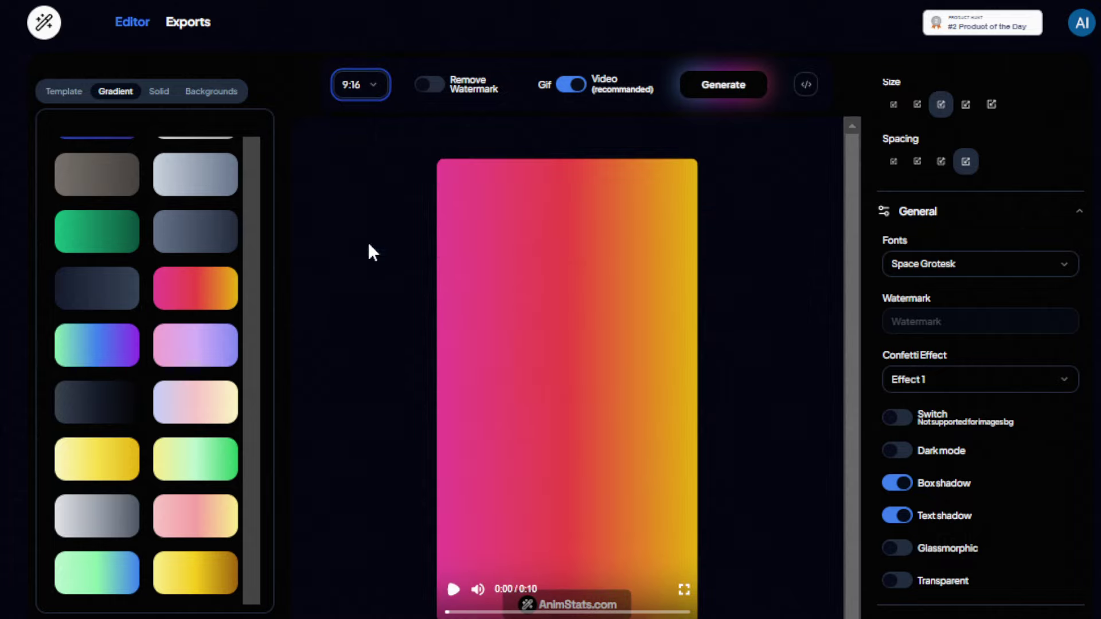
{"action": "left_click", "coordinate": [454, 589]}
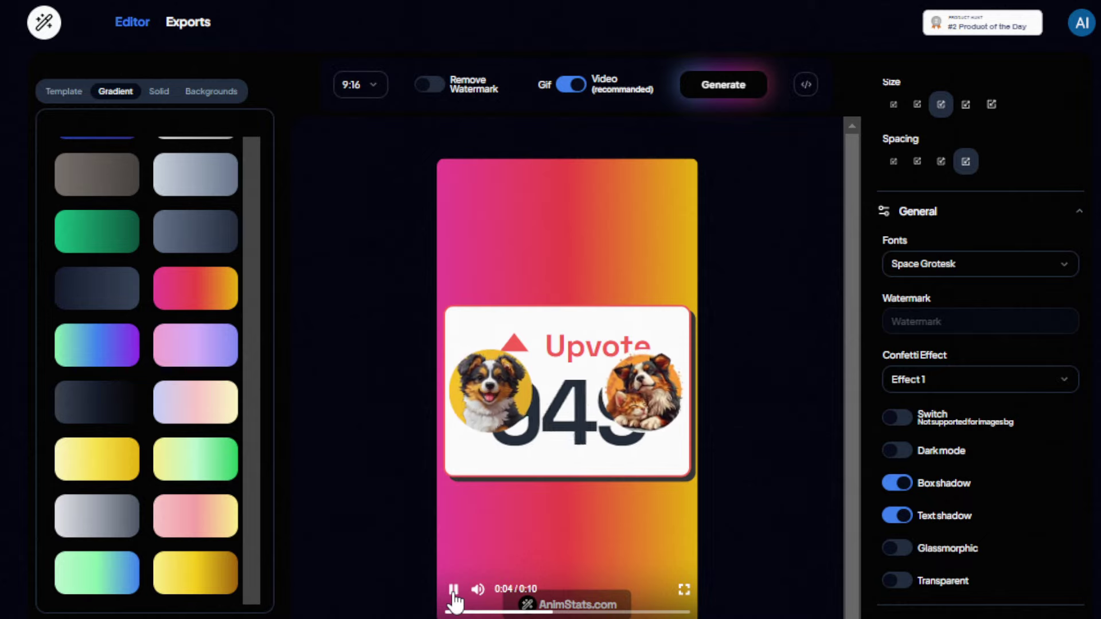
{"action": "left_click", "coordinate": [453, 590]}
Change the aspect ratio to 4:5, then set it to 4:3.
{"action": "left_click", "coordinate": [359, 95]}
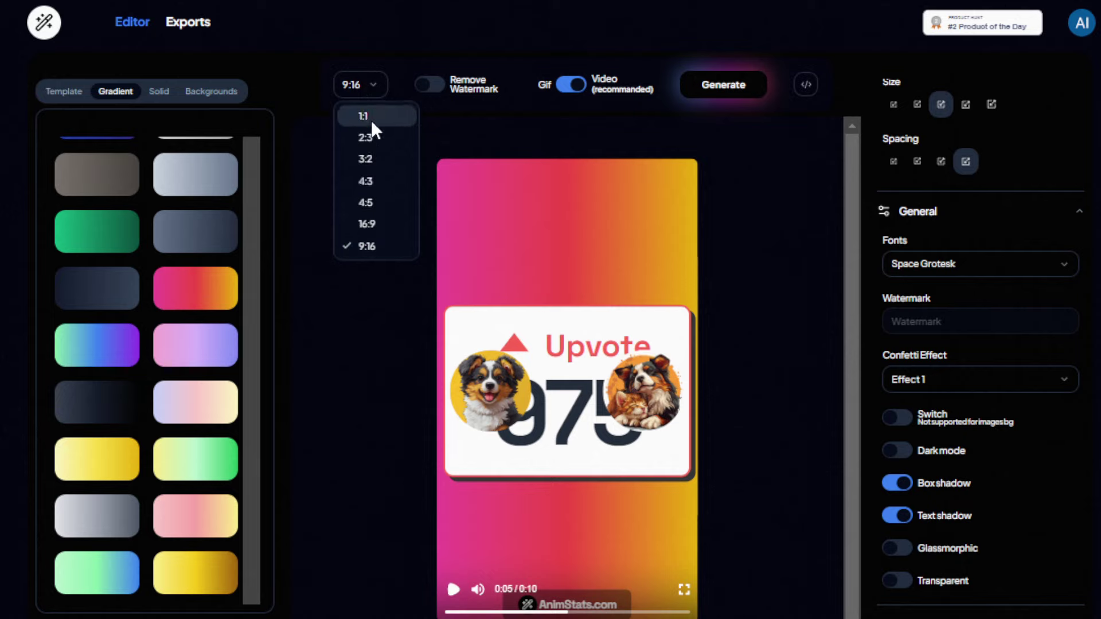
{"action": "left_click", "coordinate": [380, 197]}
{"action": "left_click", "coordinate": [367, 91]}
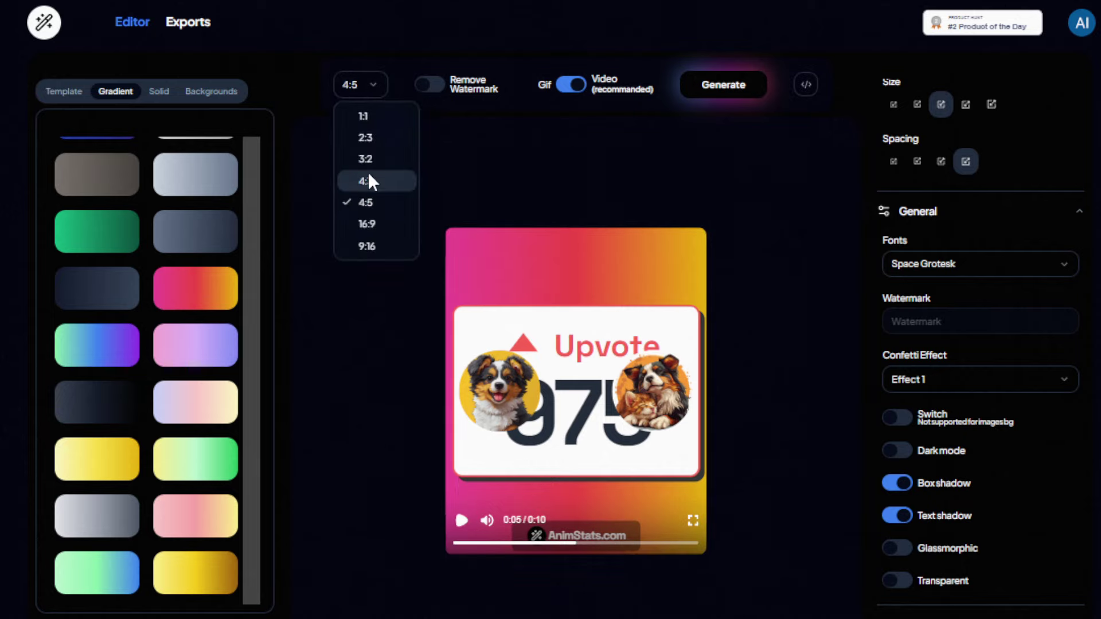
{"action": "left_click", "coordinate": [370, 181]}
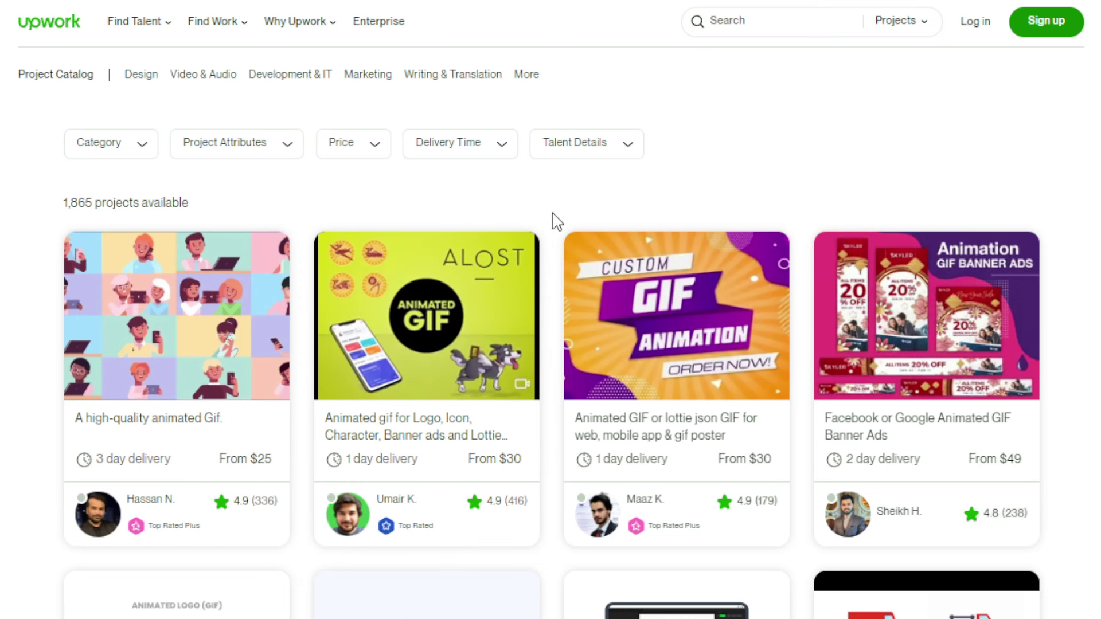
Browse Upwork's animated GIF project listings, comparing delivery times and starting prices.
{"action": "scroll", "coordinate": [554, 221], "scroll_direction": "down", "scroll_amount": 2}
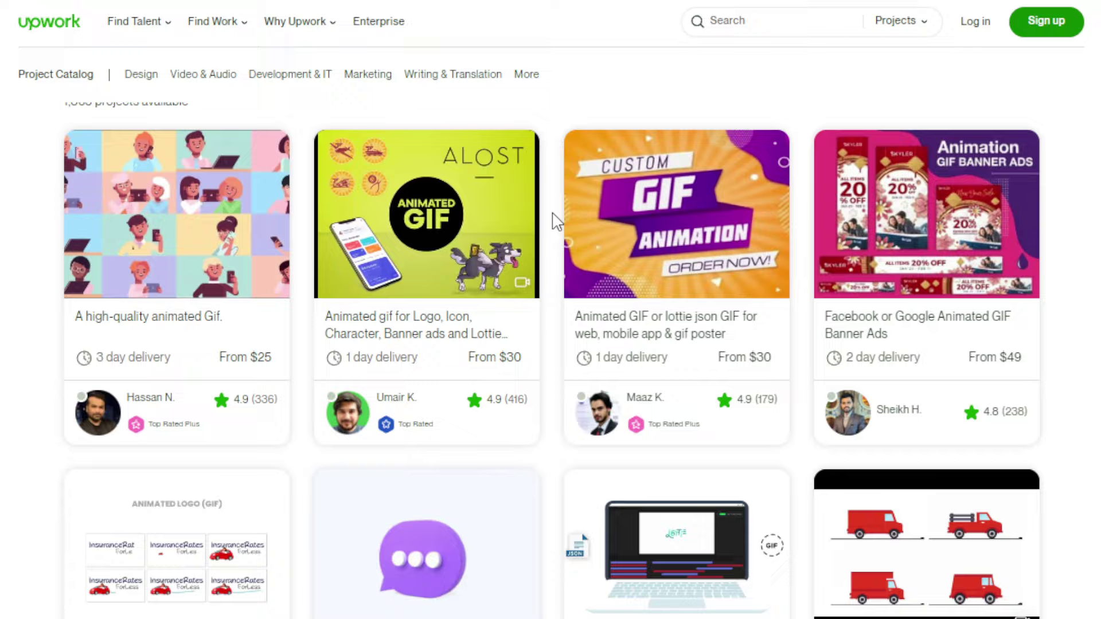
{"action": "scroll", "coordinate": [554, 220], "scroll_direction": "down", "scroll_amount": 2}
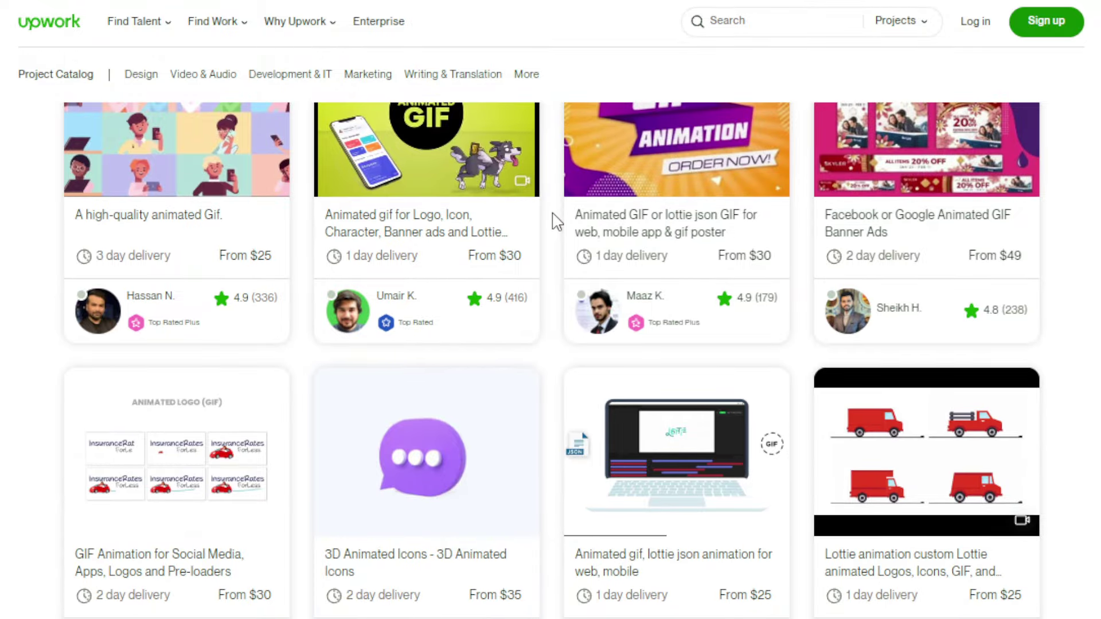
{"action": "scroll", "coordinate": [556, 230], "scroll_direction": "down", "scroll_amount": 4}
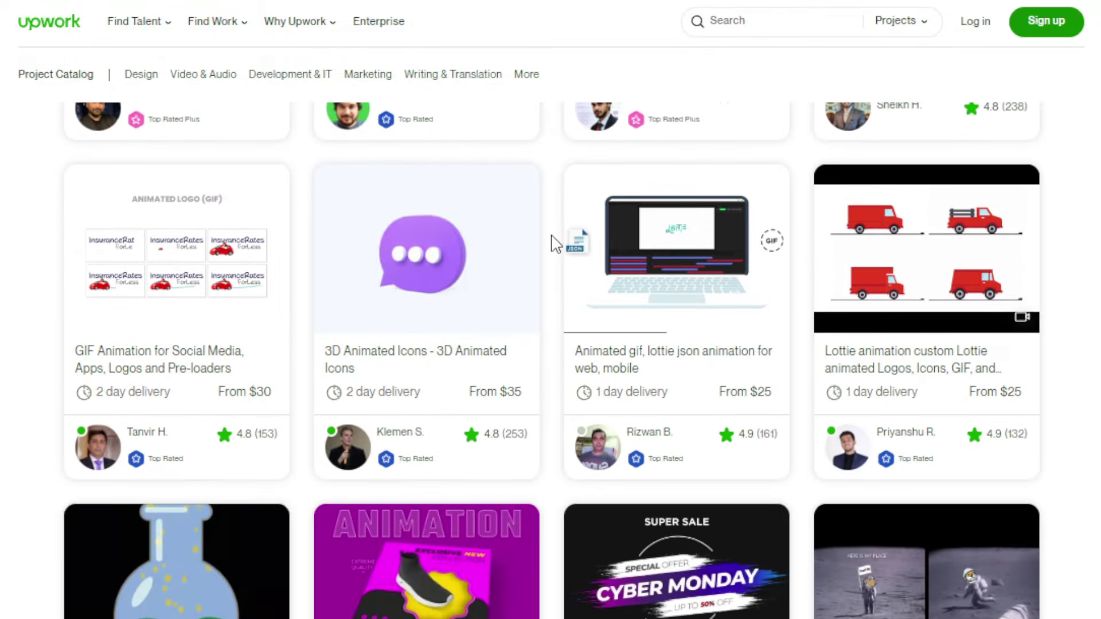
{"action": "scroll", "coordinate": [554, 252], "scroll_direction": "down", "scroll_amount": 2}
{"action": "scroll", "coordinate": [554, 274], "scroll_direction": "down", "scroll_amount": 2}
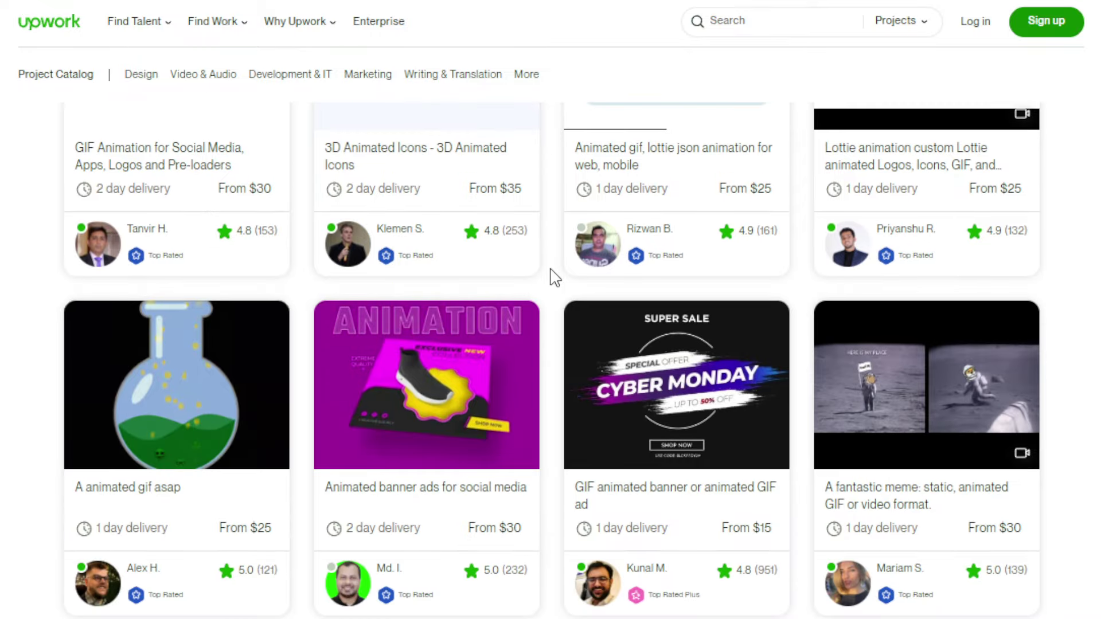
{"action": "scroll", "coordinate": [539, 298], "scroll_direction": "up", "scroll_amount": 5}
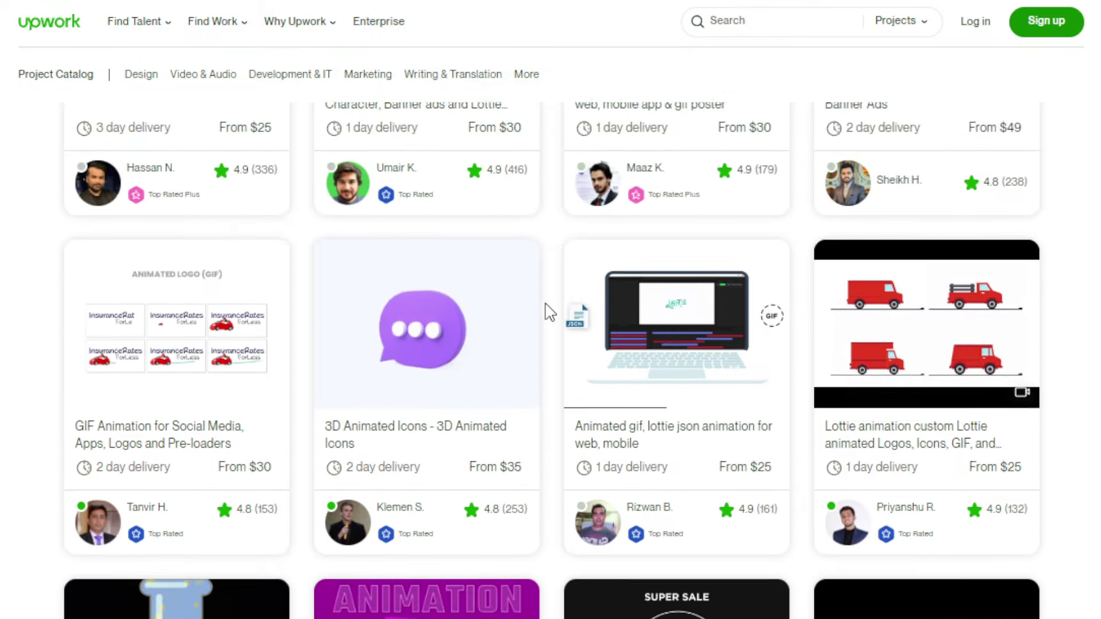
{"action": "scroll", "coordinate": [550, 321], "scroll_direction": "up", "scroll_amount": 2}
{"action": "scroll", "coordinate": [560, 346], "scroll_direction": "up", "scroll_amount": 2}
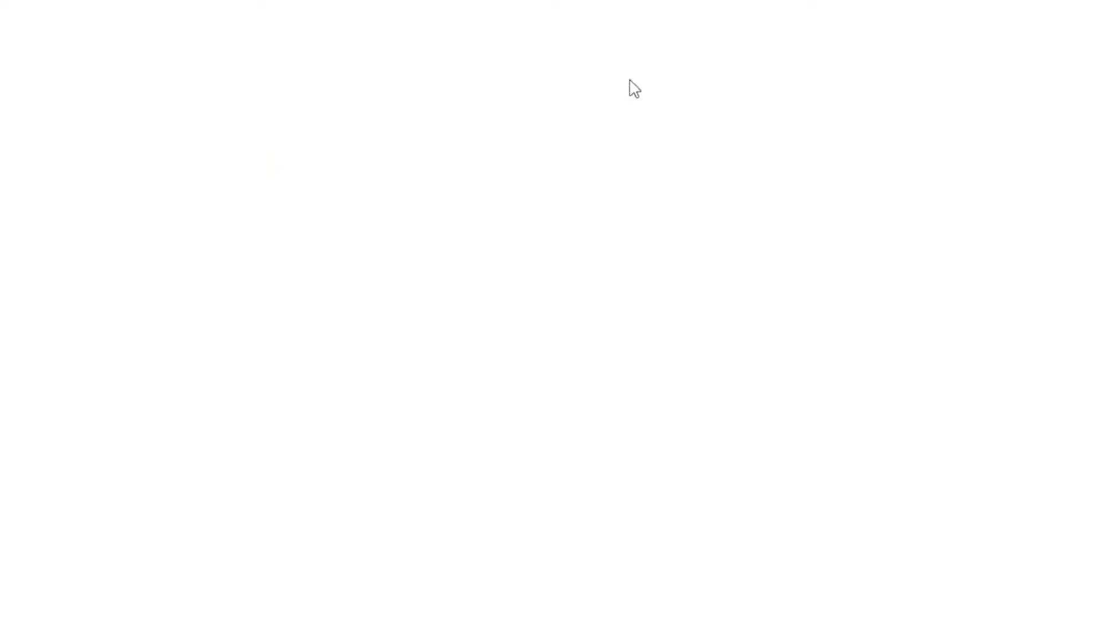
Scan Fiverr's YouTube intro and outro animation gigs, noting their starting prices.
{"action": "scroll", "coordinate": [559, 373], "scroll_direction": "down", "scroll_amount": 2}
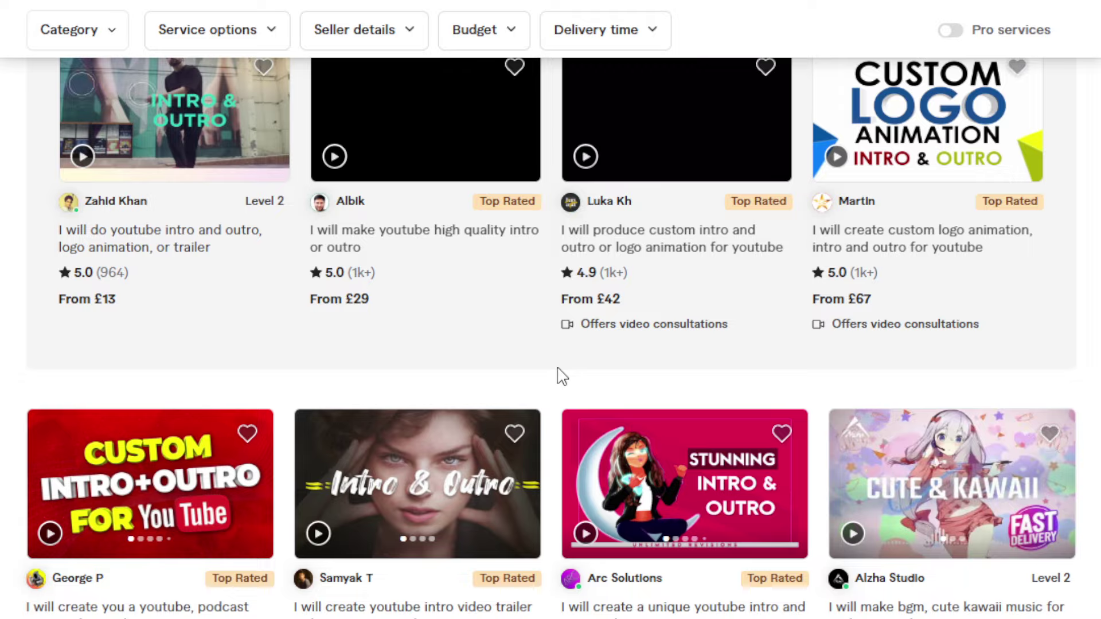
{"action": "scroll", "coordinate": [561, 374], "scroll_direction": "down", "scroll_amount": 3}
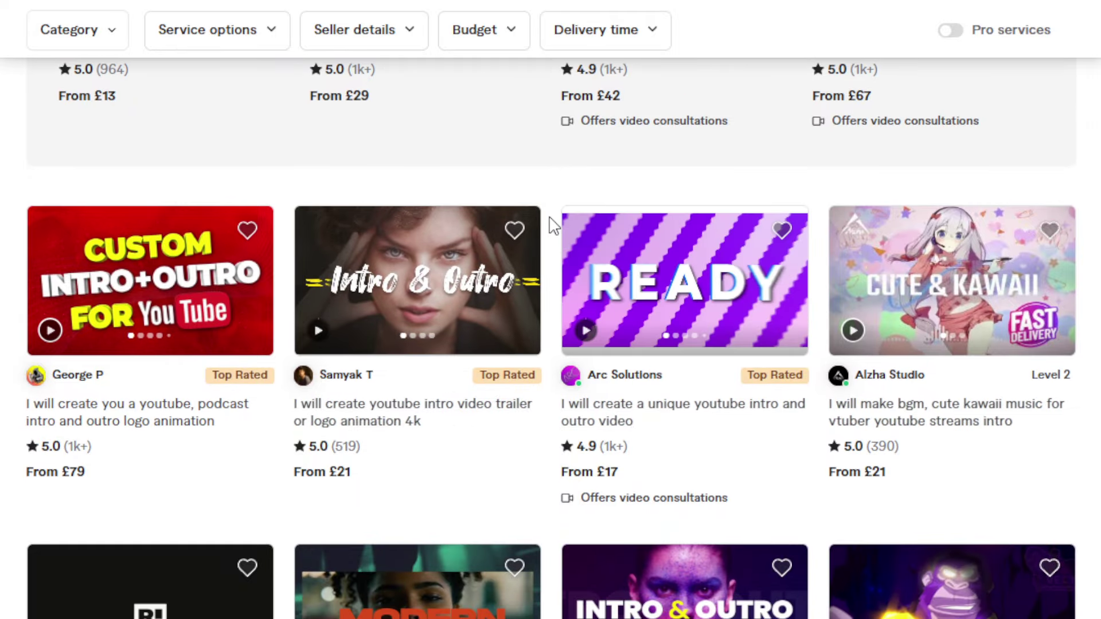
{"action": "scroll", "coordinate": [553, 225], "scroll_direction": "down", "scroll_amount": 3}
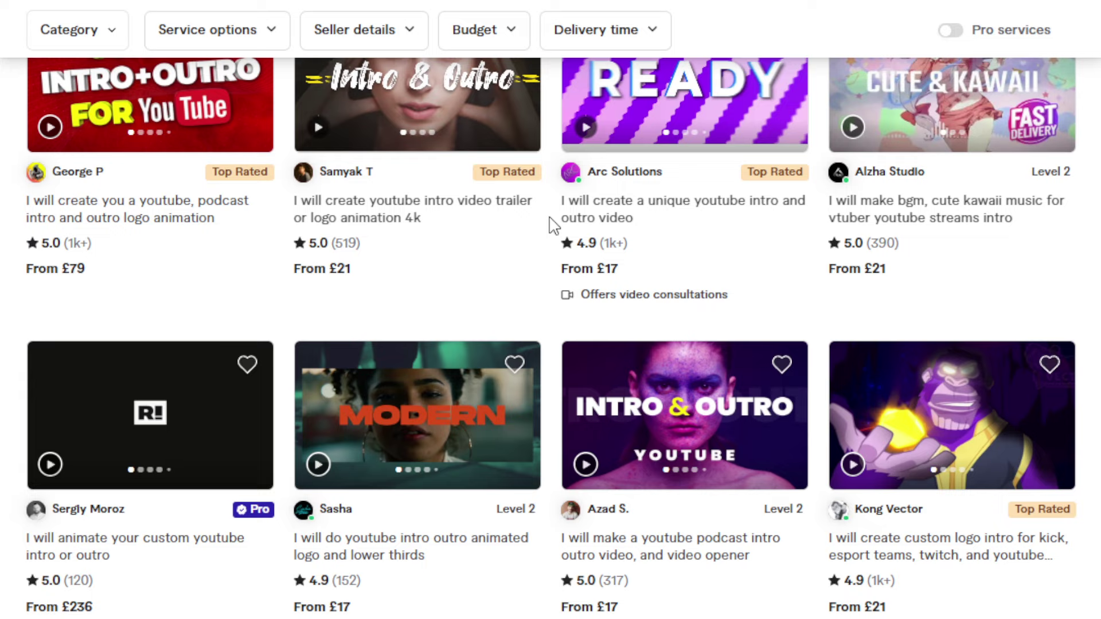
{"action": "scroll", "coordinate": [553, 225], "scroll_direction": "down", "scroll_amount": 2}
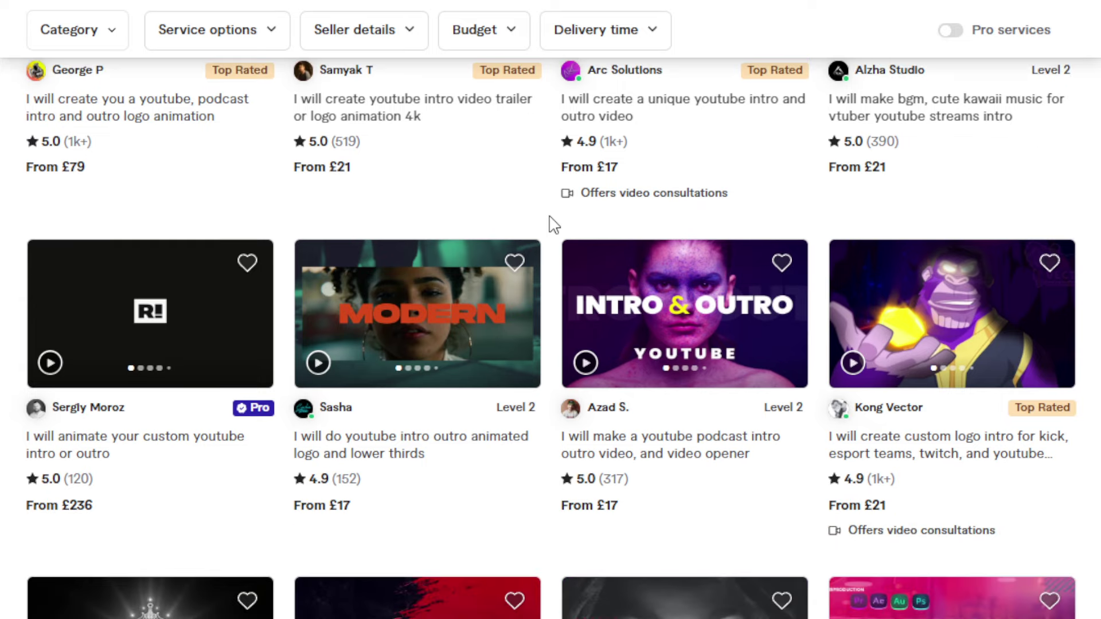
{"action": "scroll", "coordinate": [554, 224], "scroll_direction": "down", "scroll_amount": 2}
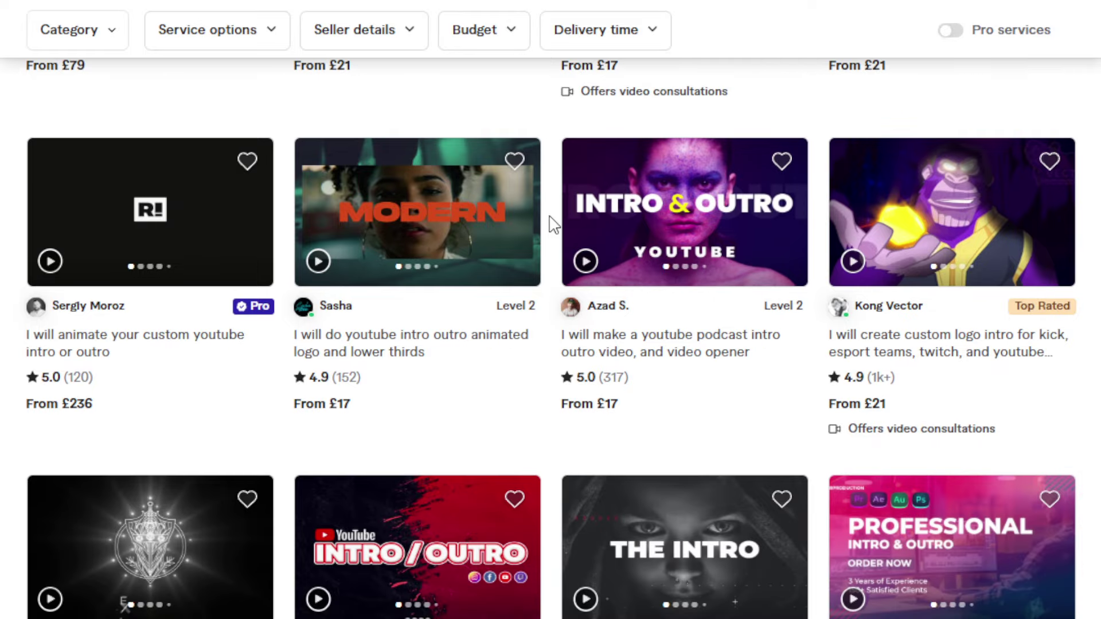
{"action": "scroll", "coordinate": [553, 225], "scroll_direction": "down", "scroll_amount": 3}
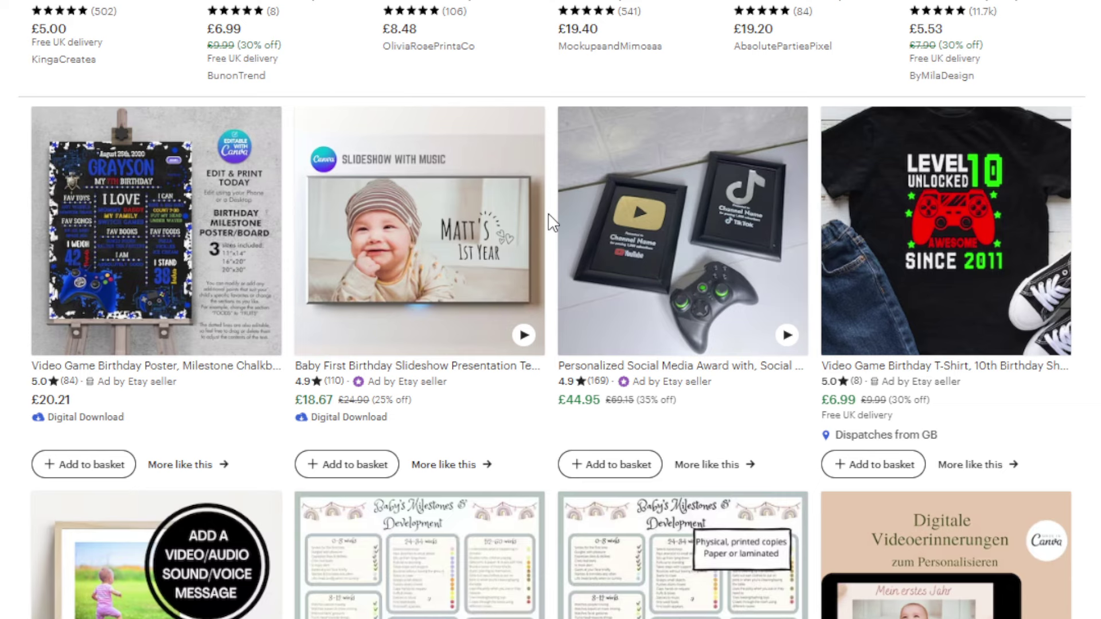
{"action": "scroll", "coordinate": [550, 223], "scroll_direction": "down", "scroll_amount": 2}
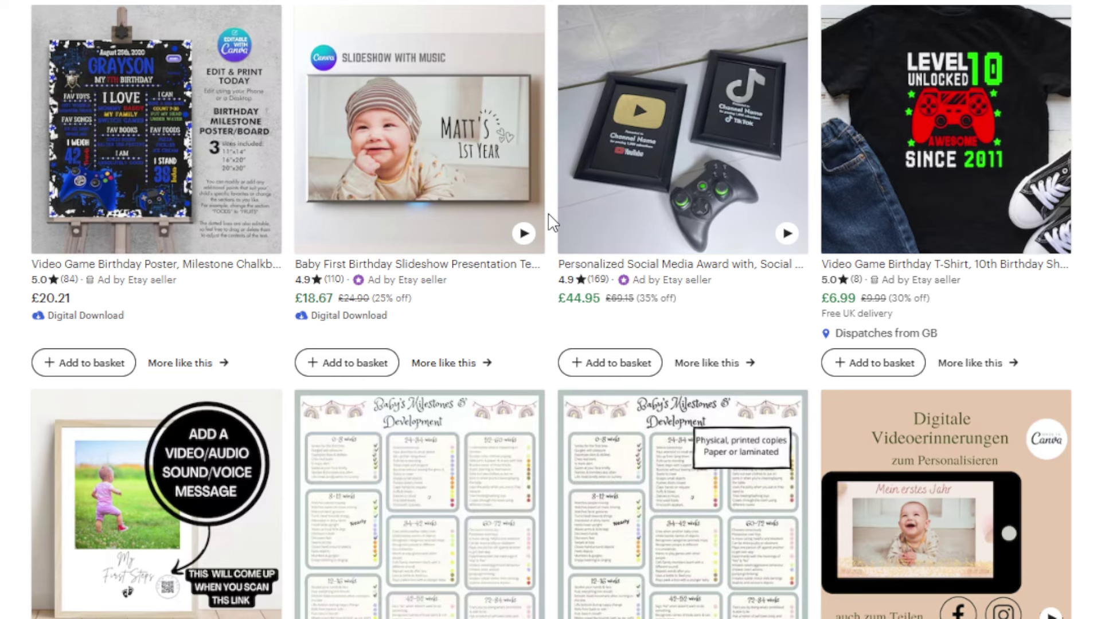
{"action": "scroll", "coordinate": [550, 222], "scroll_direction": "down", "scroll_amount": 4}
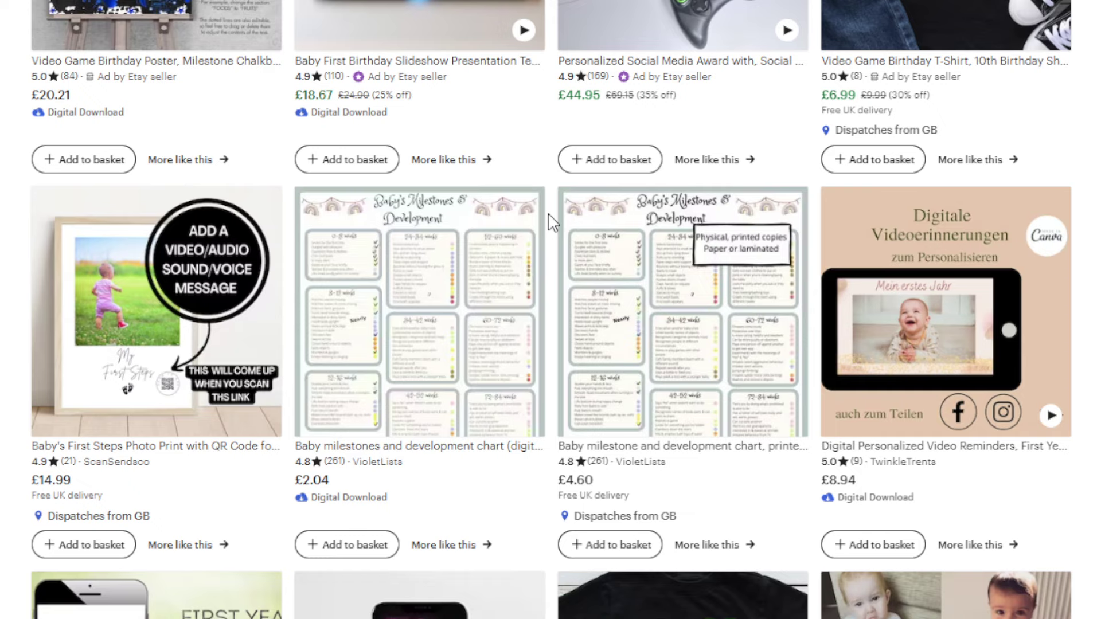
{"action": "scroll", "coordinate": [551, 222], "scroll_direction": "down", "scroll_amount": 2}
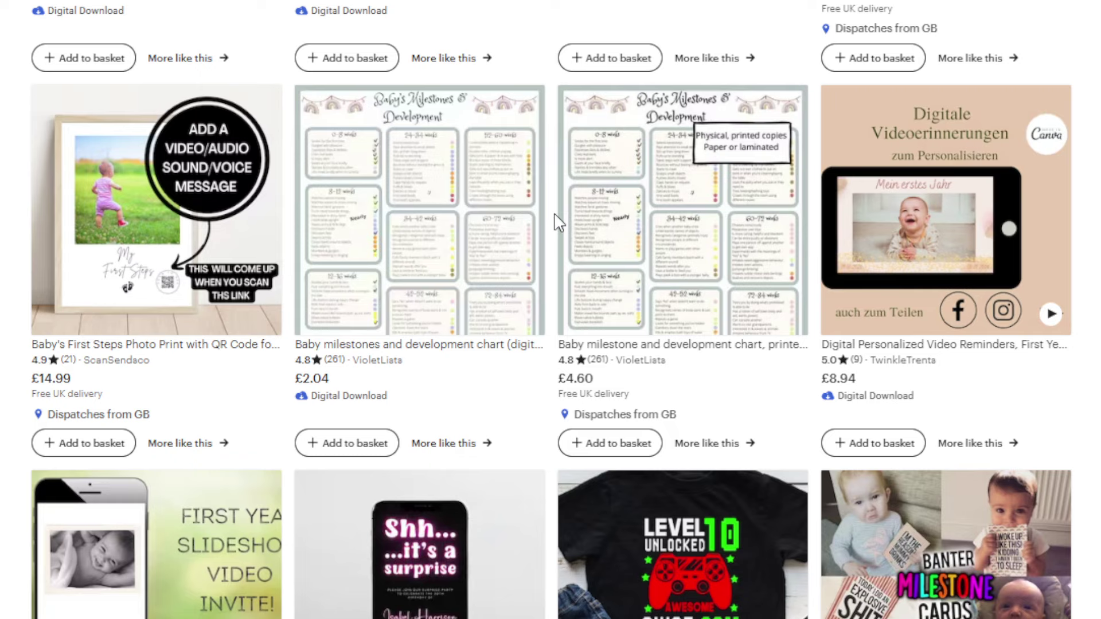
{"action": "scroll", "coordinate": [556, 222], "scroll_direction": "down", "scroll_amount": 2}
{"action": "scroll", "coordinate": [556, 223], "scroll_direction": "down", "scroll_amount": 7}
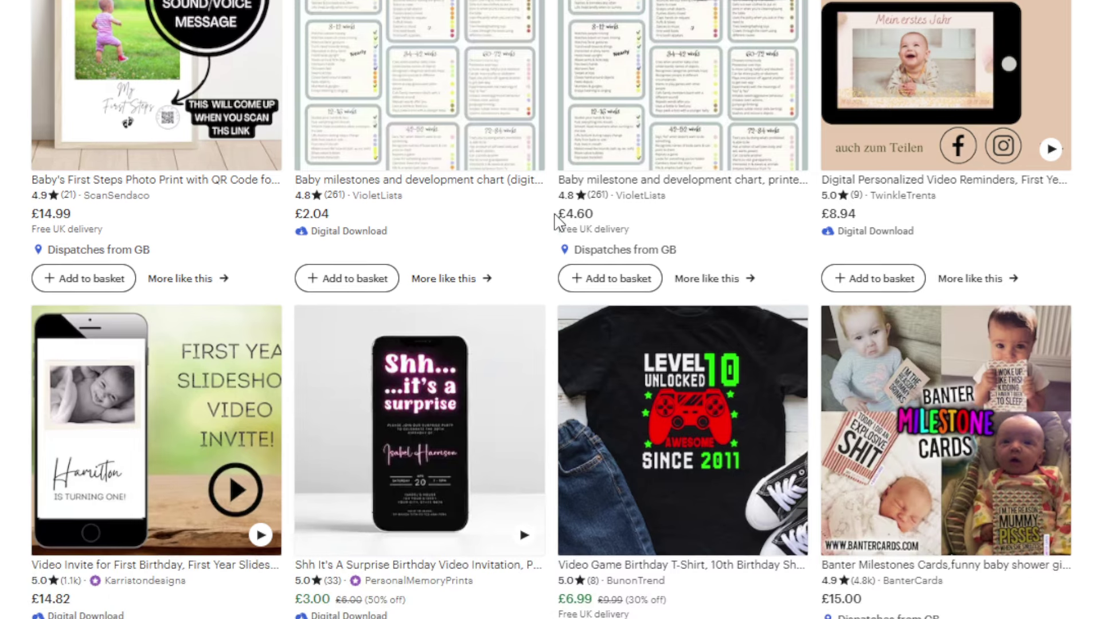
{"action": "scroll", "coordinate": [556, 222], "scroll_direction": "down", "scroll_amount": 4}
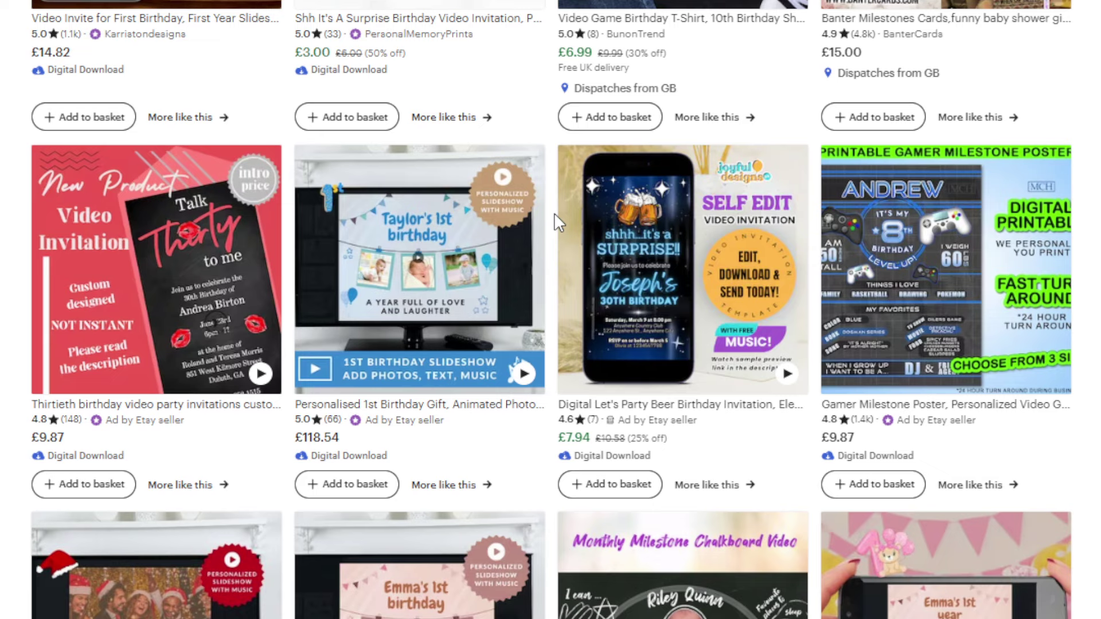
{"action": "scroll", "coordinate": [554, 213], "scroll_direction": "down", "scroll_amount": 18}
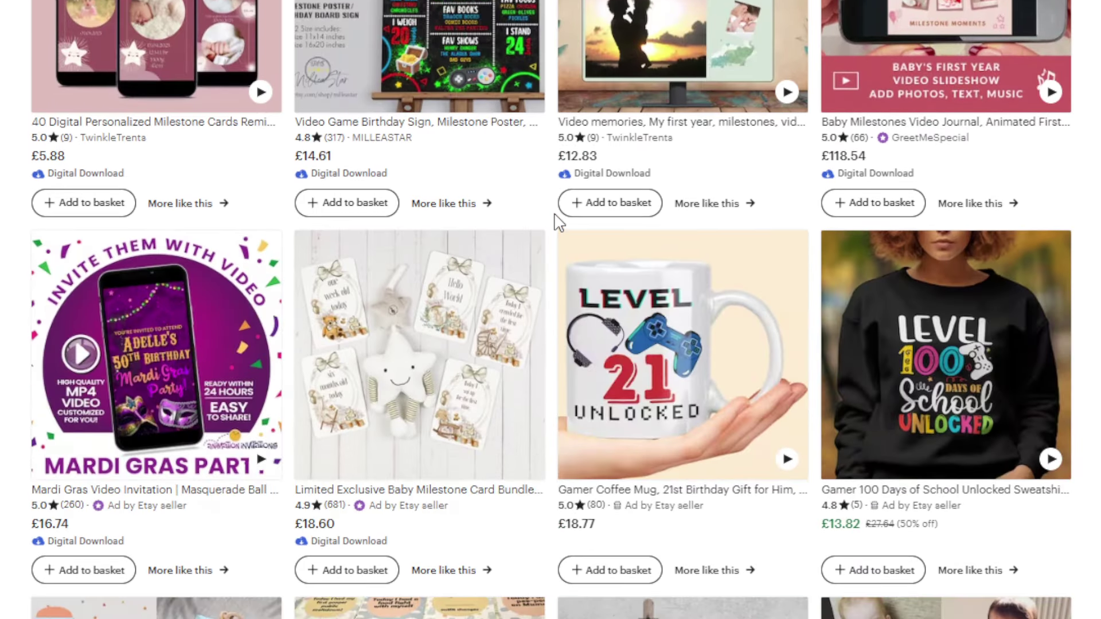
{"action": "scroll", "coordinate": [555, 221], "scroll_direction": "down", "scroll_amount": 20}
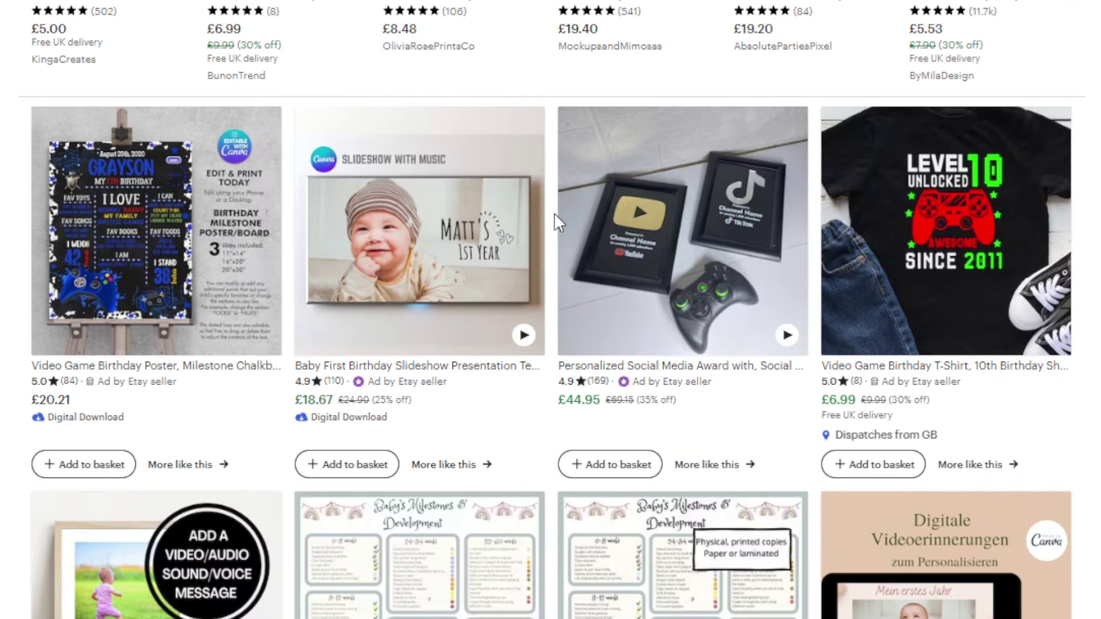